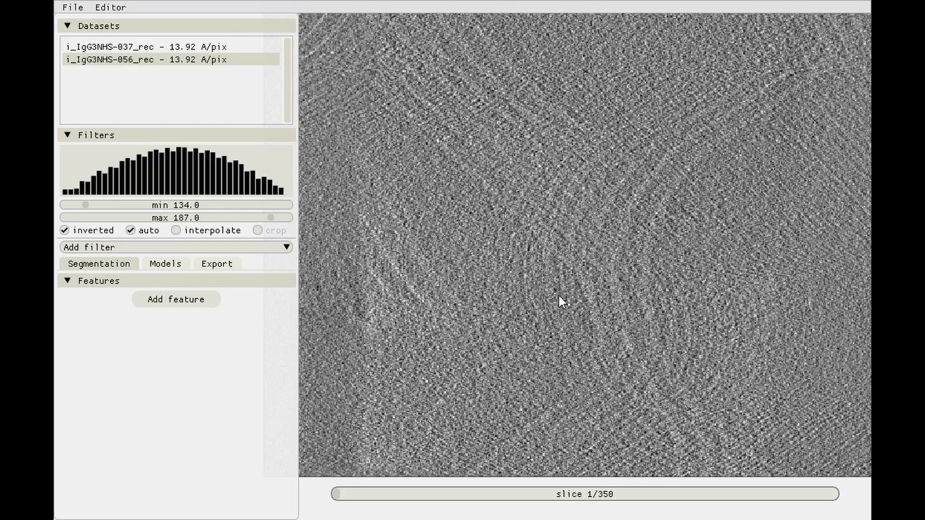
Step: View the middle of the i_IgG3NHS-056_rec volume at slice 173
click(71, 7)
click(72, 8)
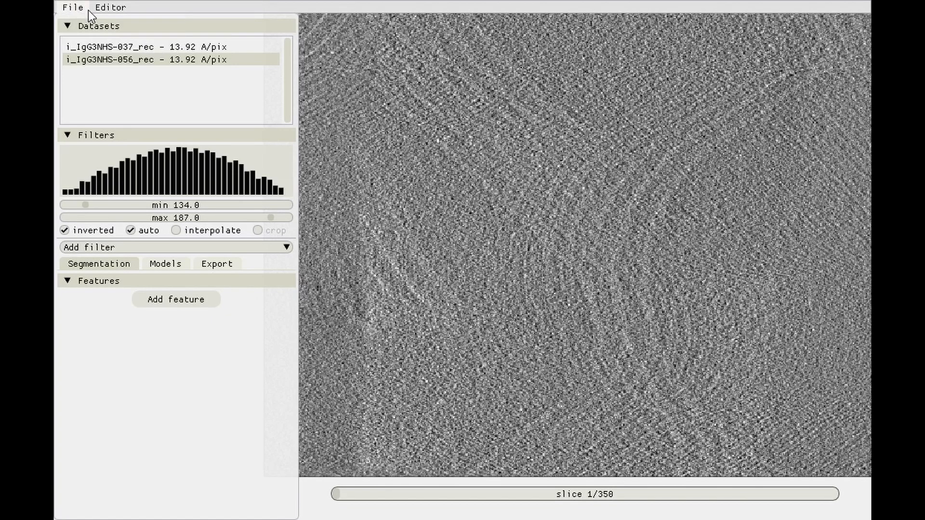
scroll(601, 223, down, 3)
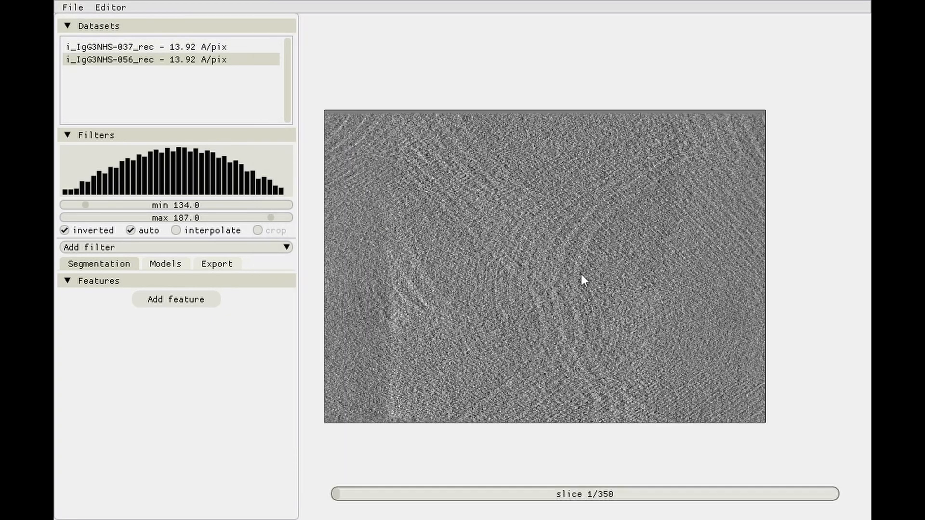
drag(565, 493, 583, 493)
scroll(580, 338, up, 1)
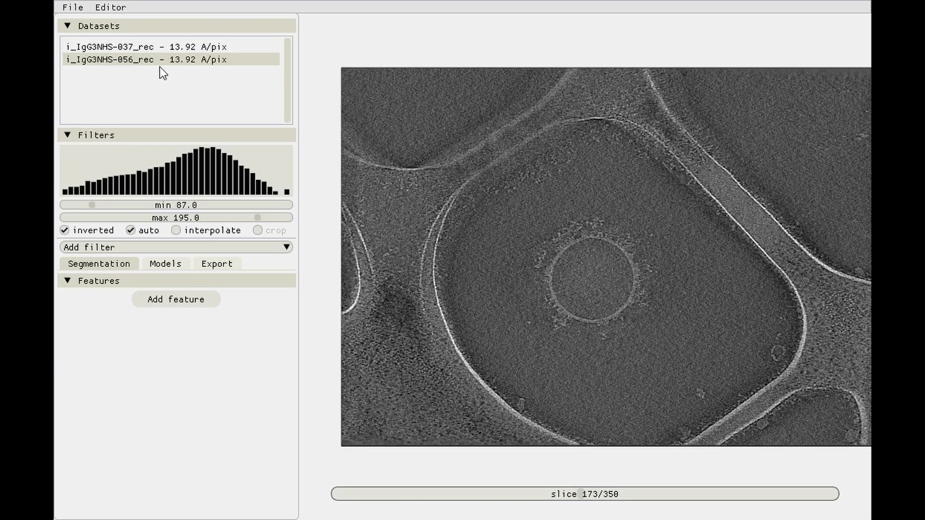
Step: Make i_IgG3NHS-037_rec the active dataset at slice 180, comparing it with i_IgG3NHS-056_rec, and collapse the dataset list
click(146, 46)
drag(572, 492, 591, 491)
scroll(663, 273, up, 1)
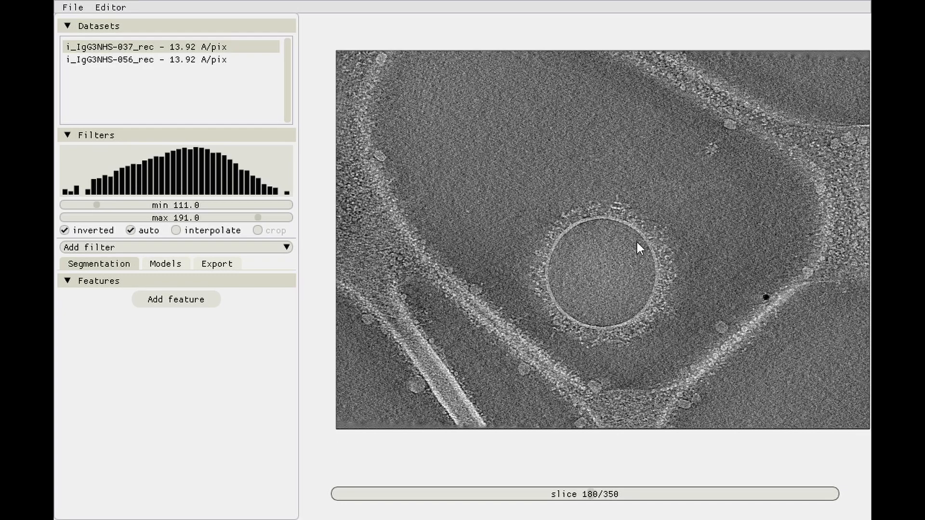
scroll(637, 240, up, 1)
click(184, 60)
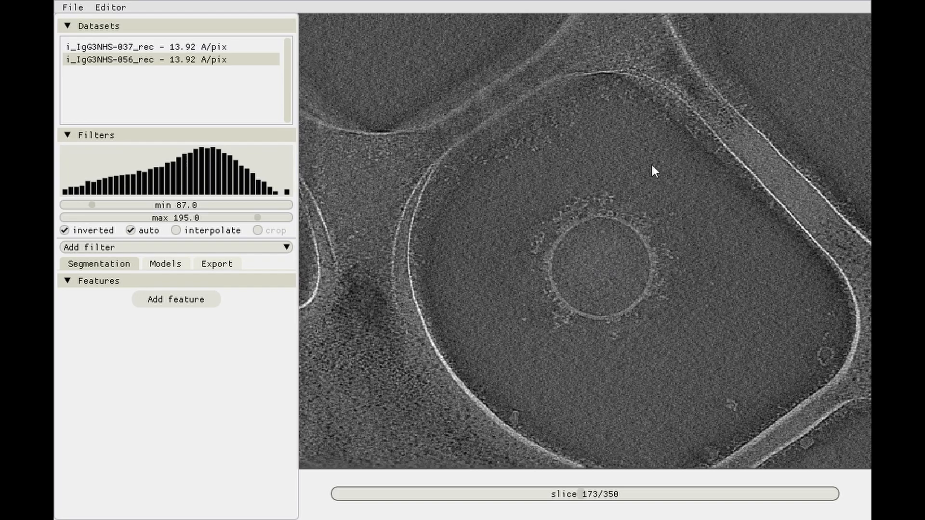
click(80, 46)
click(79, 27)
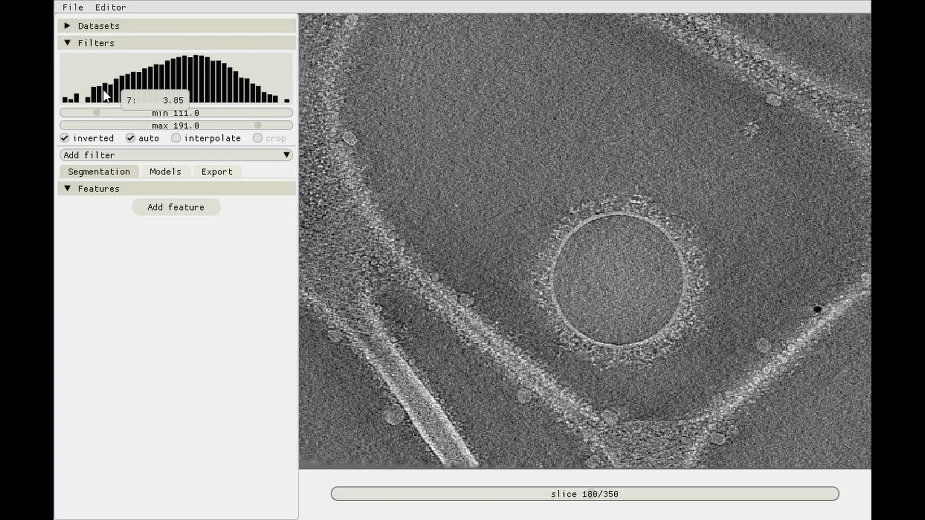
Step: Try a minimum contrast of 121.7, restore automatic contrast, and enable interpolation for the image
drag(97, 112, 118, 113)
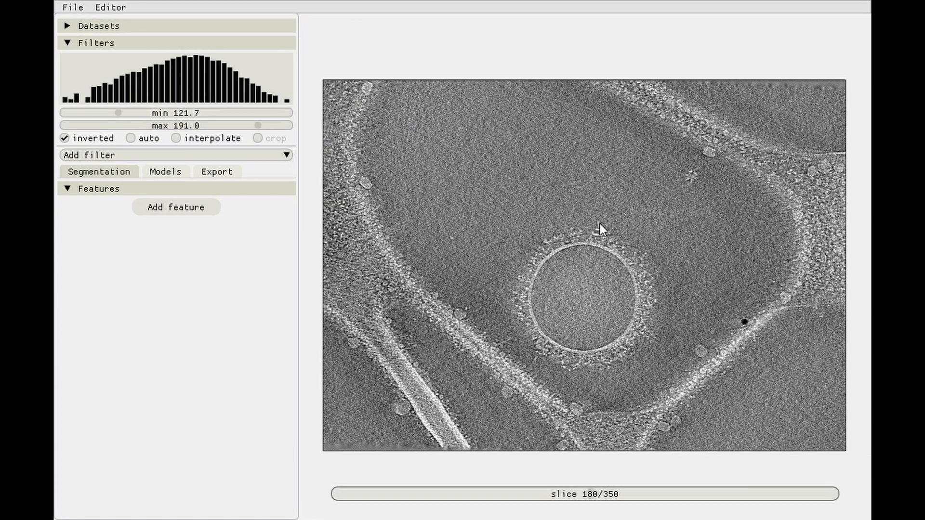
click(130, 137)
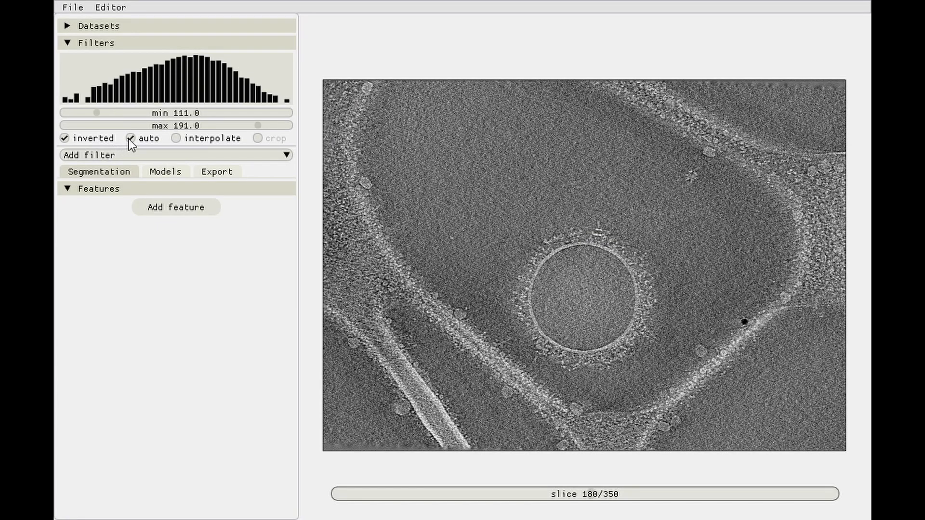
click(177, 139)
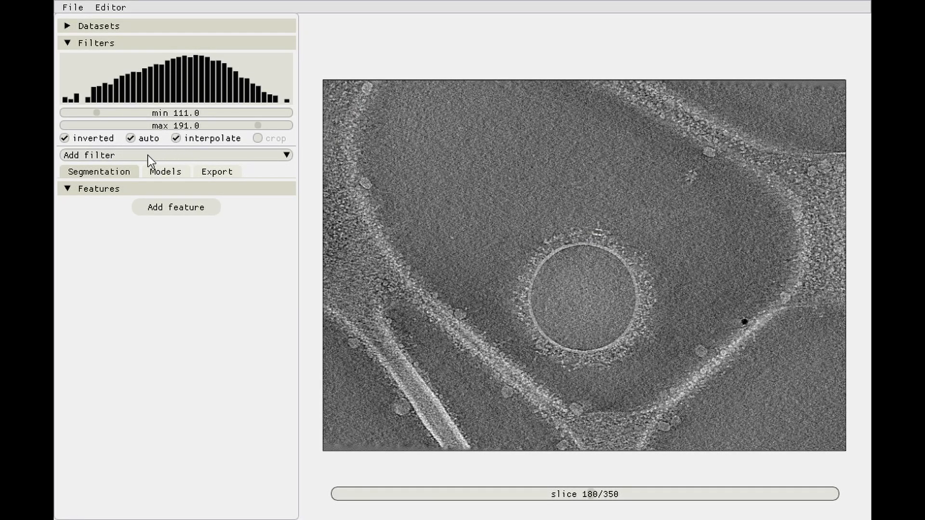
Step: Try a Gaussian blur filter with sigma 1.1 on the image, and remove it
click(160, 155)
click(107, 181)
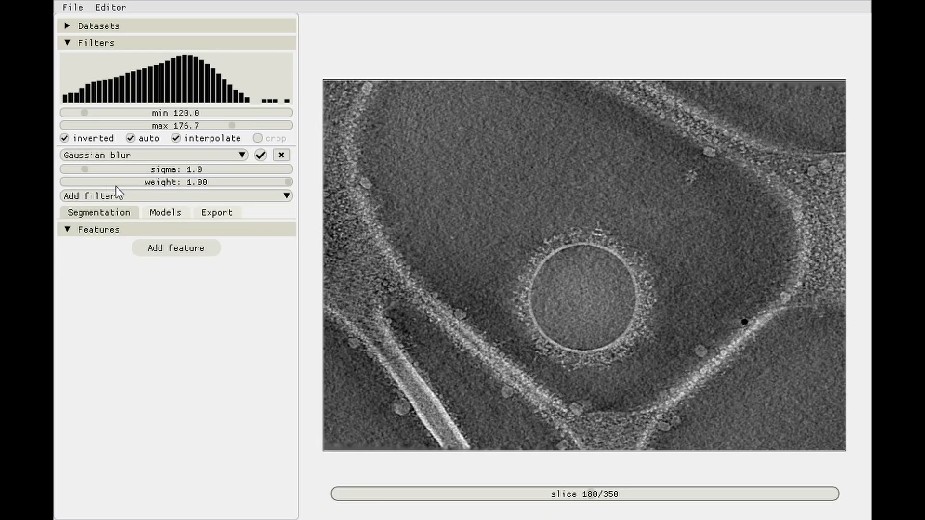
mouse_move(88, 173)
mouse_down()
mouse_move(126, 170)
mouse_move(88, 172)
mouse_up()
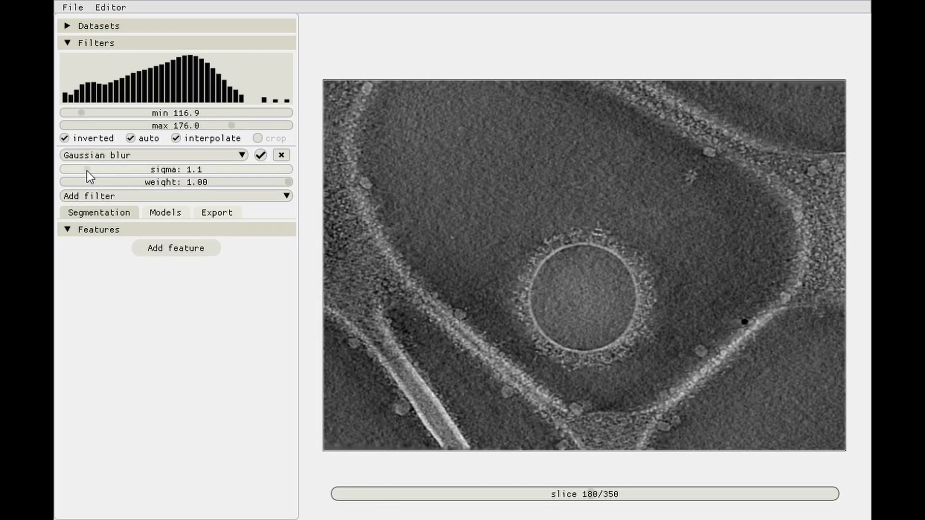
click(282, 154)
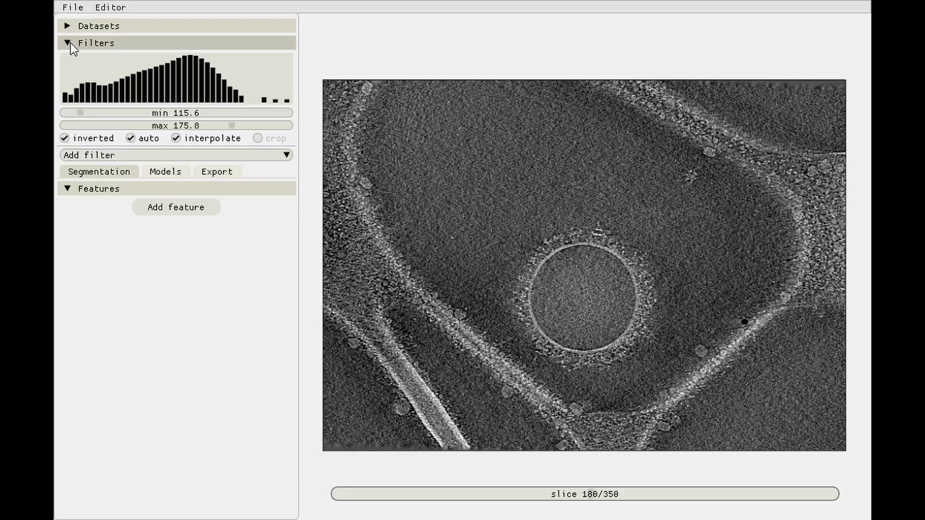
Step: Collapse the filter settings and move the i_IgG3NHS-037_rec volume to slice 173
click(71, 42)
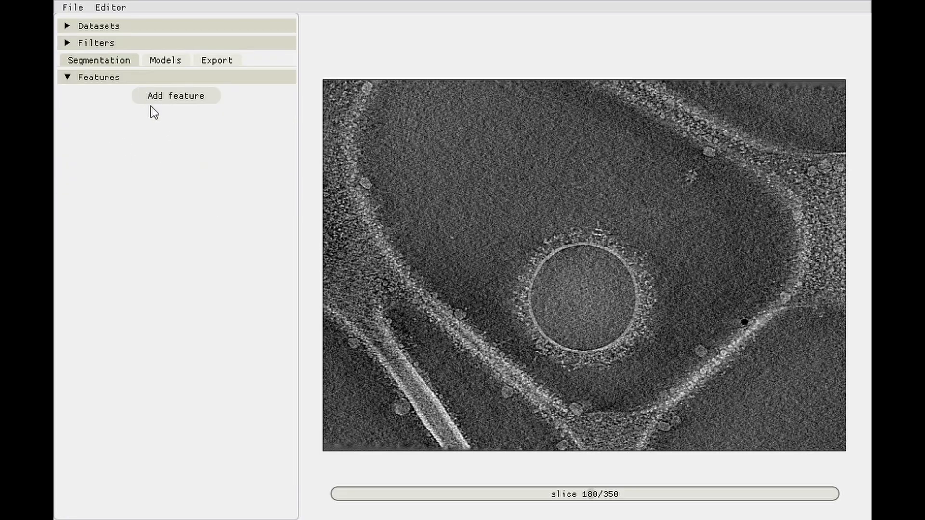
drag(506, 243, 511, 237)
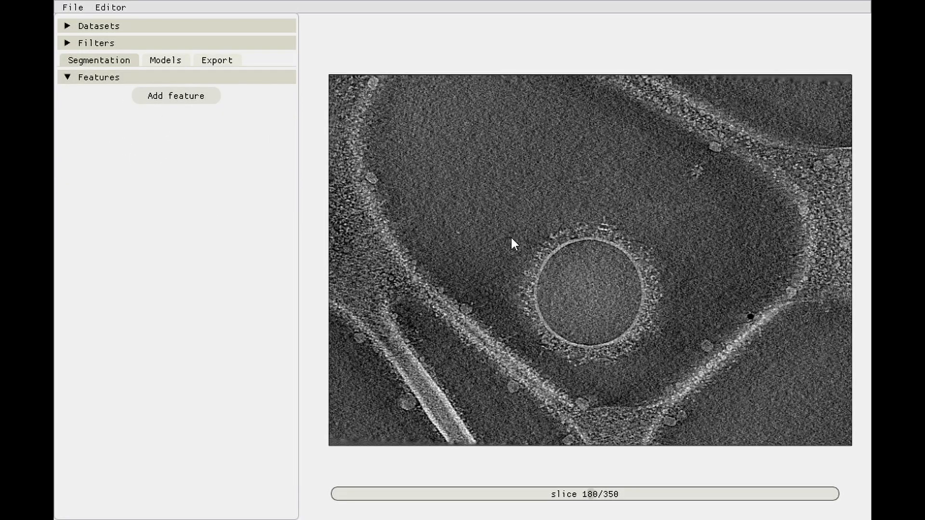
click(582, 493)
scroll(565, 315, up, 5)
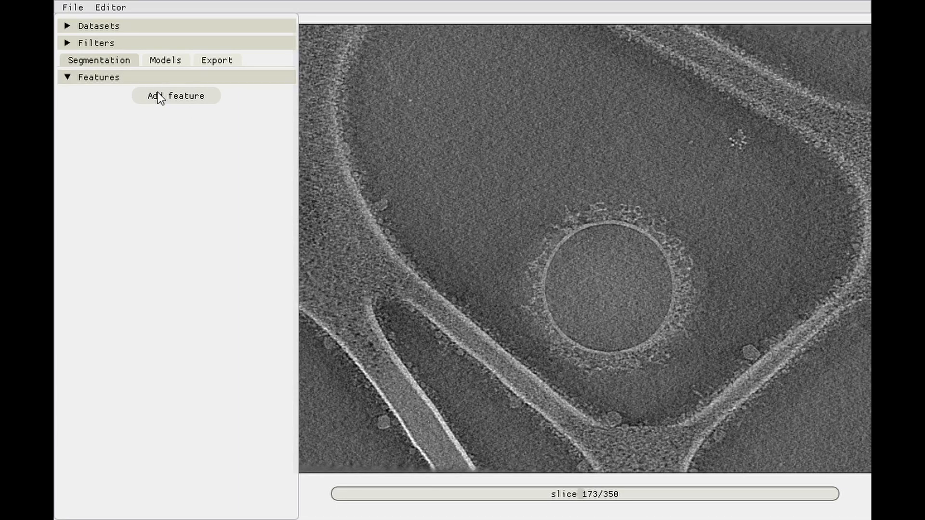
Step: Add a segmentation feature named Membrane
click(170, 99)
click(151, 102)
text(`Membr)
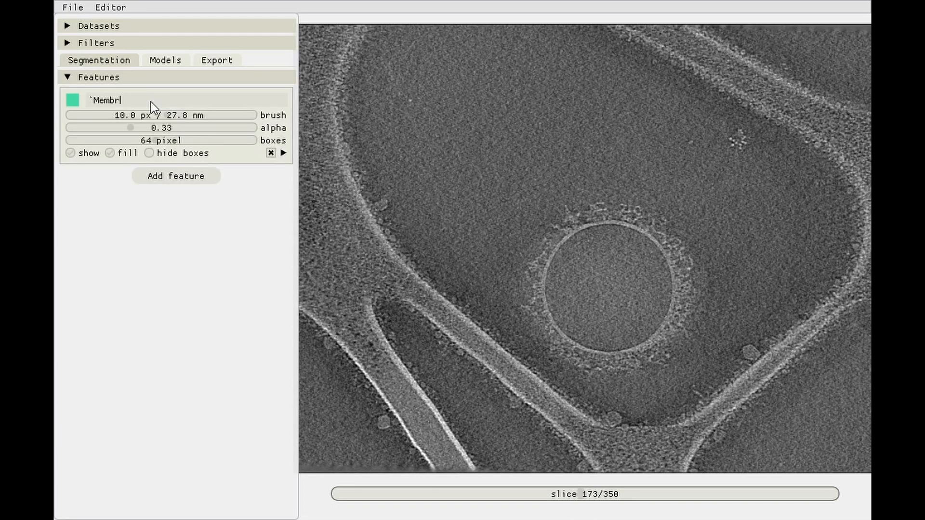
key(Home)
key(Delete)
key(End)
text(ane)
Step: Try out brush strokes and box placement for the Membrane feature, and set its alpha to 1.00
drag(548, 195, 529, 194)
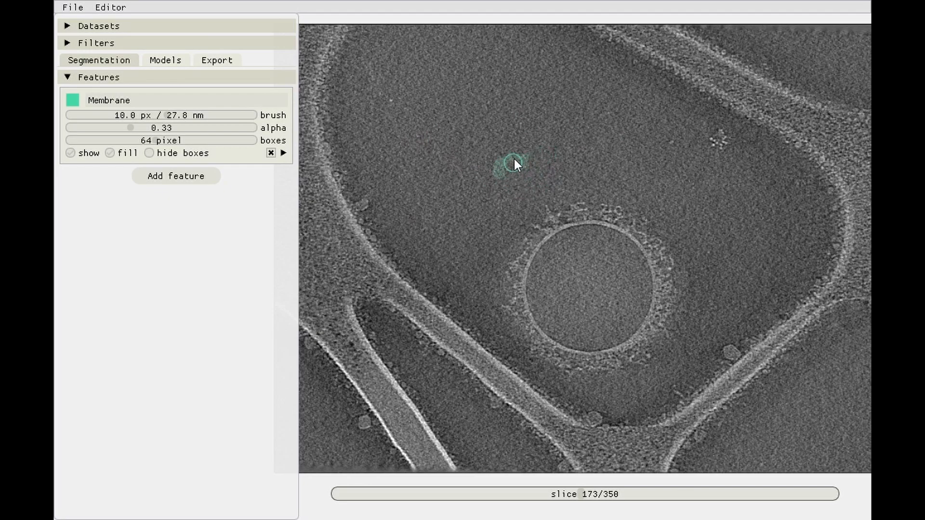
drag(178, 128, 406, 144)
scroll(568, 231, up, 4)
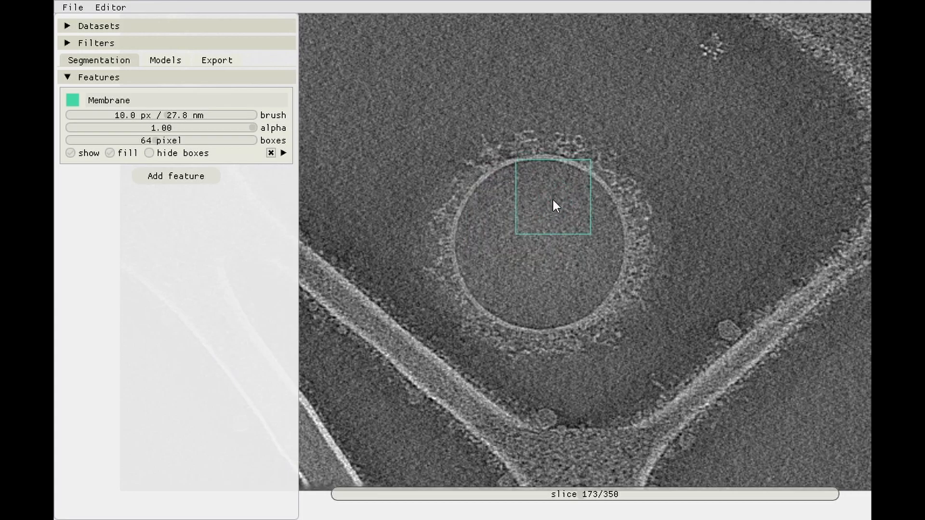
scroll(554, 192, up, 4)
scroll(557, 182, down, 3)
mouse_move(558, 178)
mouse_down()
mouse_move(549, 224)
mouse_move(601, 161)
mouse_move(464, 247)
mouse_move(613, 232)
mouse_move(543, 199)
mouse_move(560, 216)
mouse_move(542, 214)
mouse_up()
scroll(560, 215, up, 2)
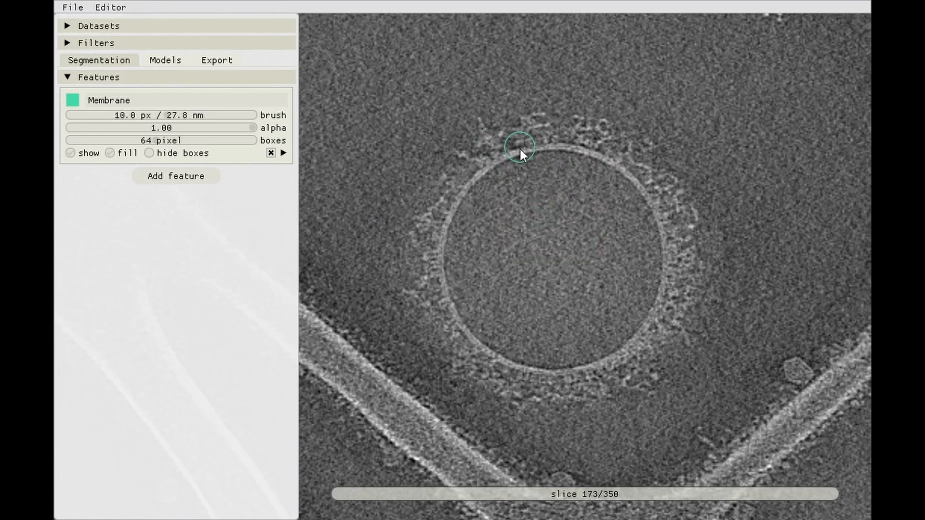
Step: Reduce the Membrane brush to 2.0 px and paint the full outline of the circular vesicle membrane on slice 173
scroll(515, 154, down, 8)
scroll(526, 152, up, 1)
scroll(524, 149, up, 3)
scroll(560, 128, down, 1)
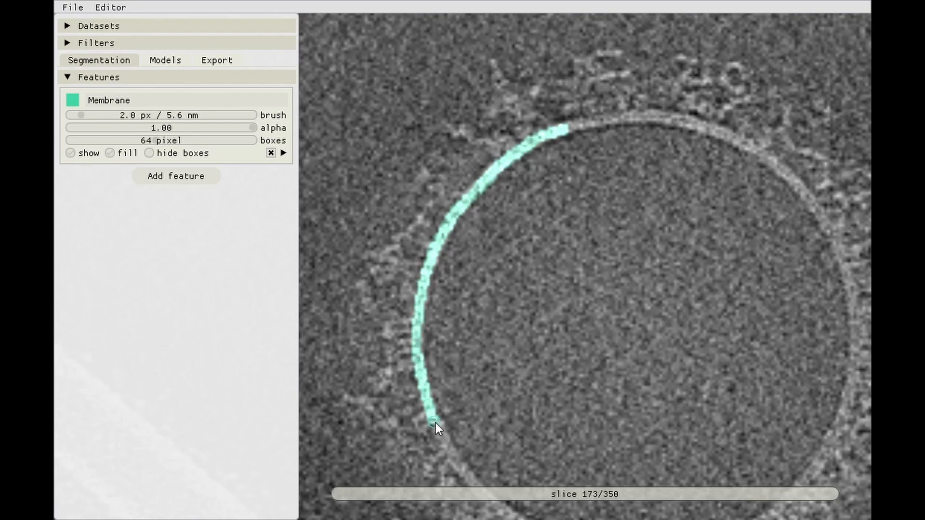
mouse_move(452, 456)
mouse_down()
mouse_move(444, 373)
mouse_move(334, 230)
mouse_up()
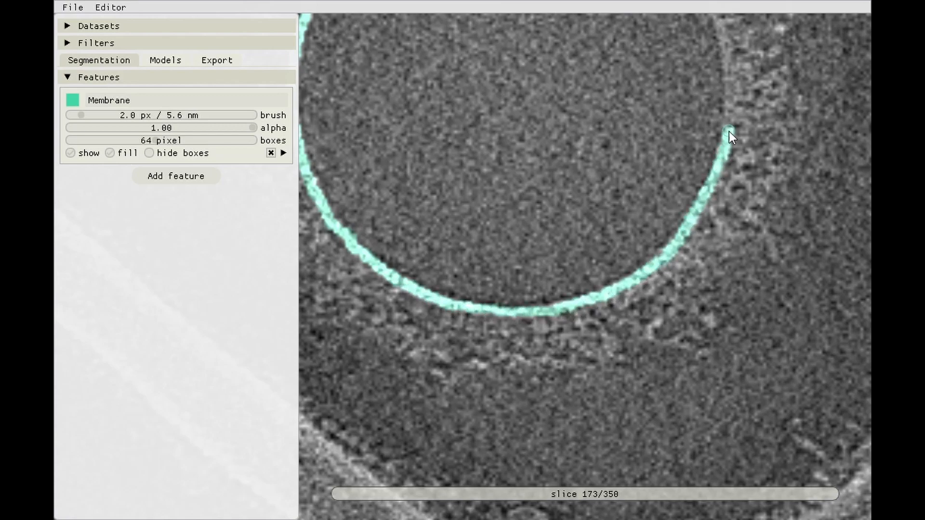
drag(728, 48, 800, 337)
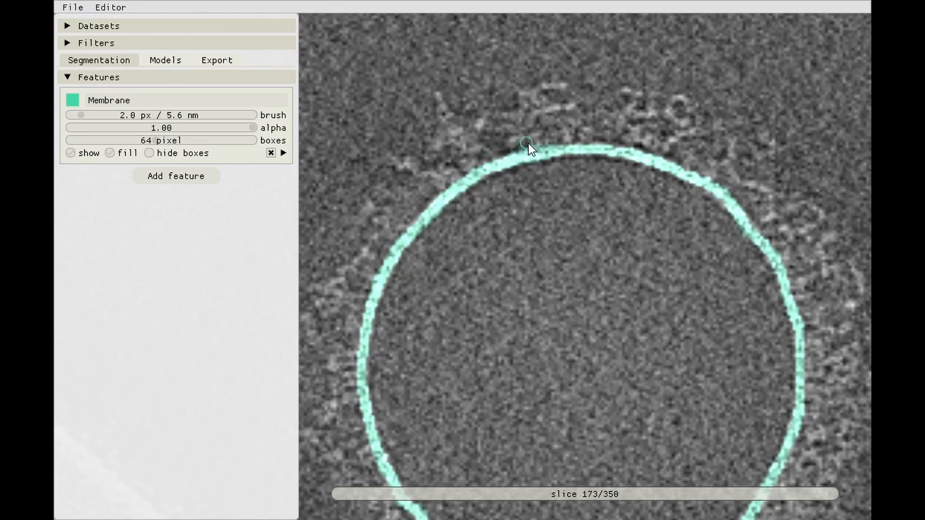
scroll(574, 137, down, 3)
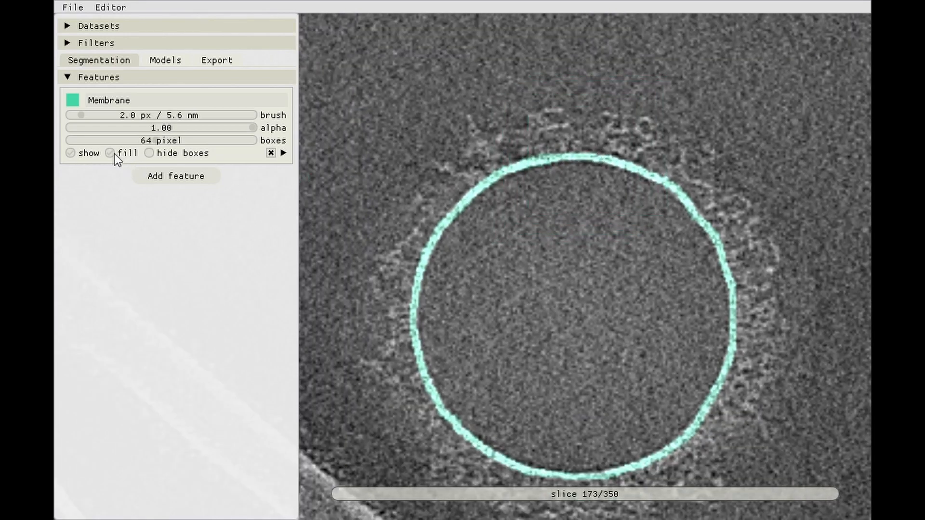
Step: Turn off fill for the Membrane feature and place 64-pixel boxes all around the painted ring
scroll(530, 212, down, 4)
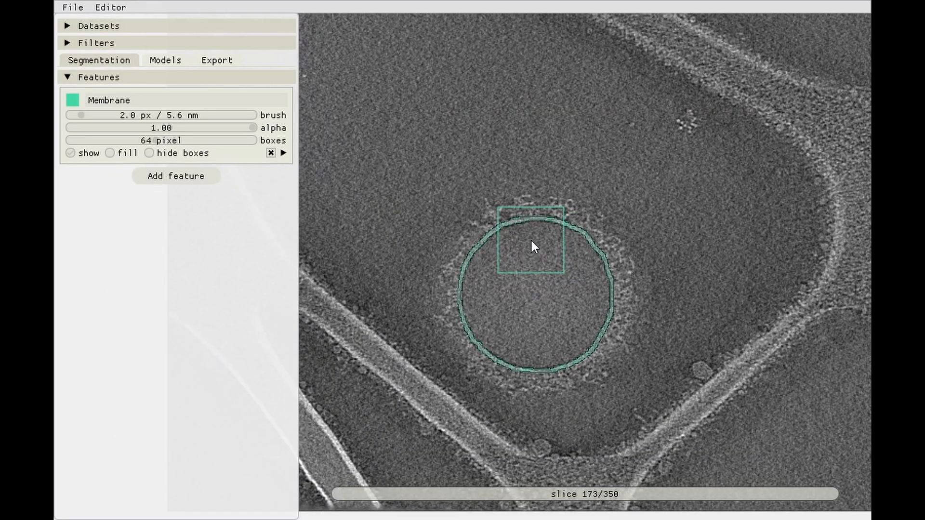
scroll(535, 234, down, 4)
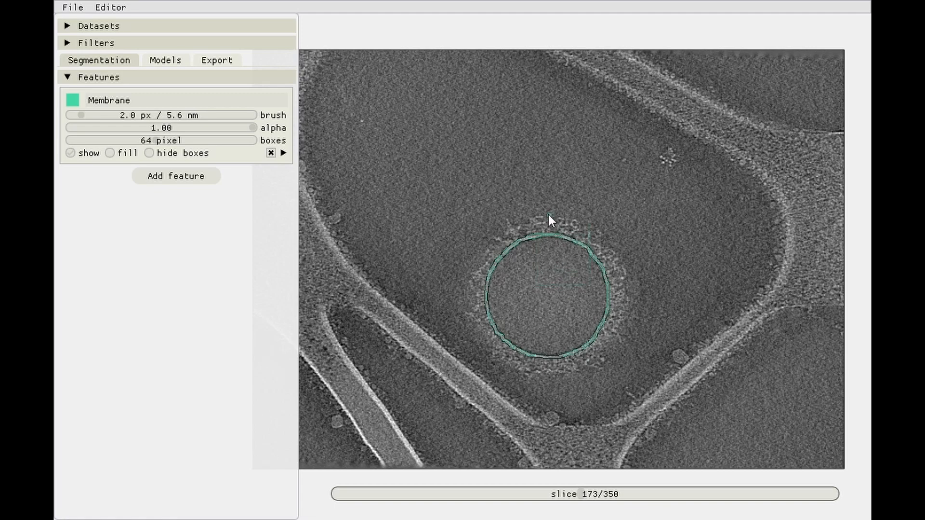
mouse_move(548, 231)
mouse_down()
mouse_move(513, 245)
mouse_move(505, 335)
mouse_move(585, 333)
mouse_move(612, 262)
mouse_move(589, 251)
mouse_move(557, 359)
mouse_move(491, 258)
mouse_move(621, 264)
mouse_move(516, 371)
mouse_up()
click(284, 153)
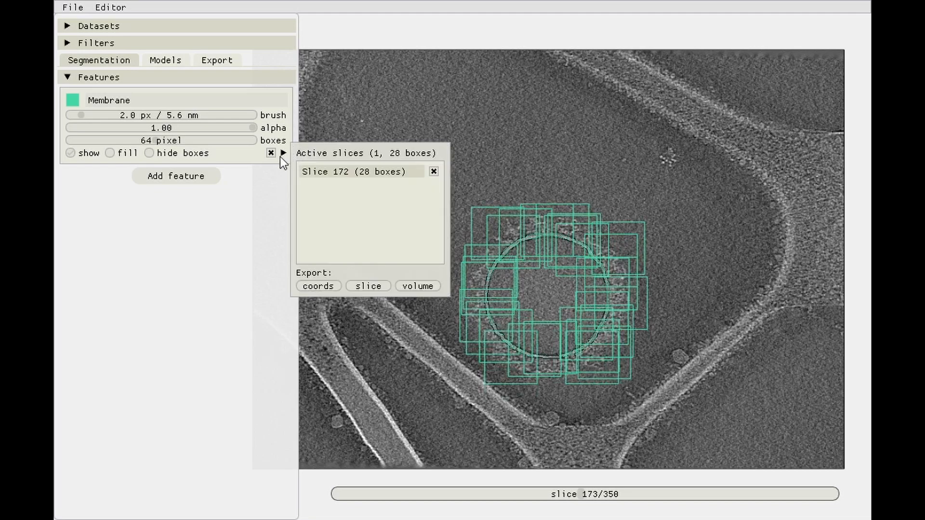
click(264, 213)
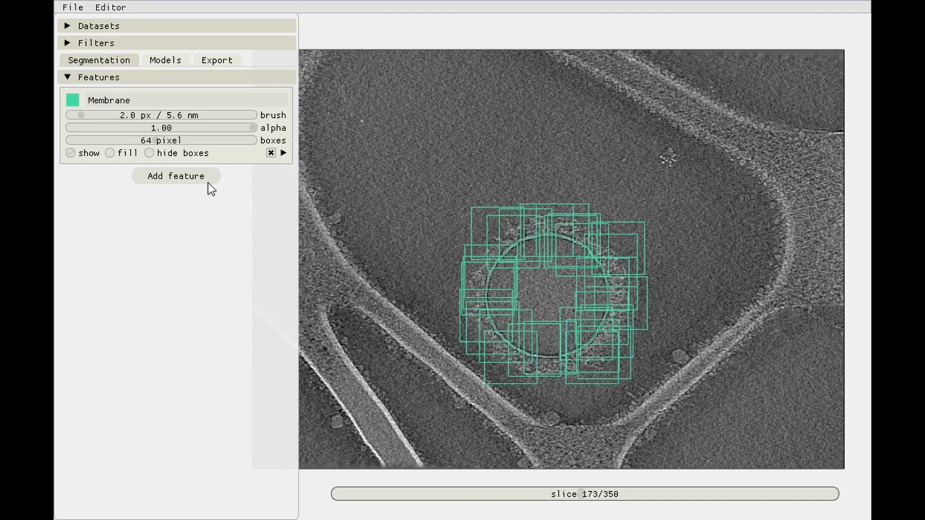
Step: Add a second feature named Not membrane and set its colour to red (#FF0000)
click(175, 176)
click(163, 181)
text(Not membrane)
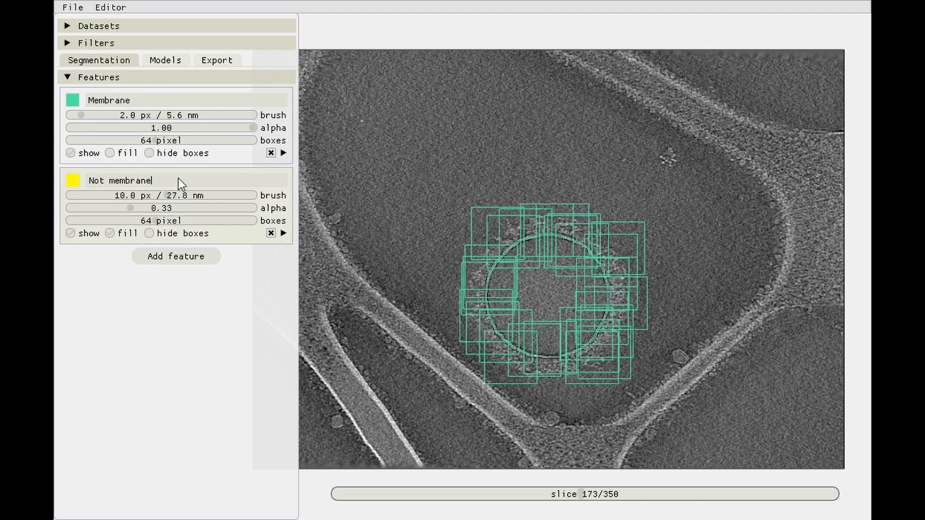
click(79, 181)
drag(228, 237, 230, 197)
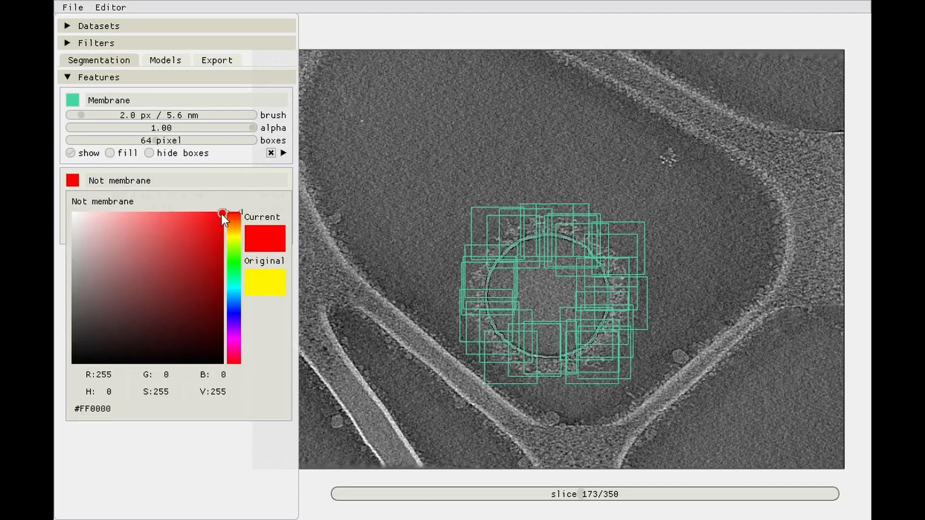
click(531, 224)
Step: Place 64-pixel Not membrane boxes on slice 173 along the carbon film edges, the small particle and the empty background
drag(592, 134, 617, 123)
drag(481, 381, 543, 431)
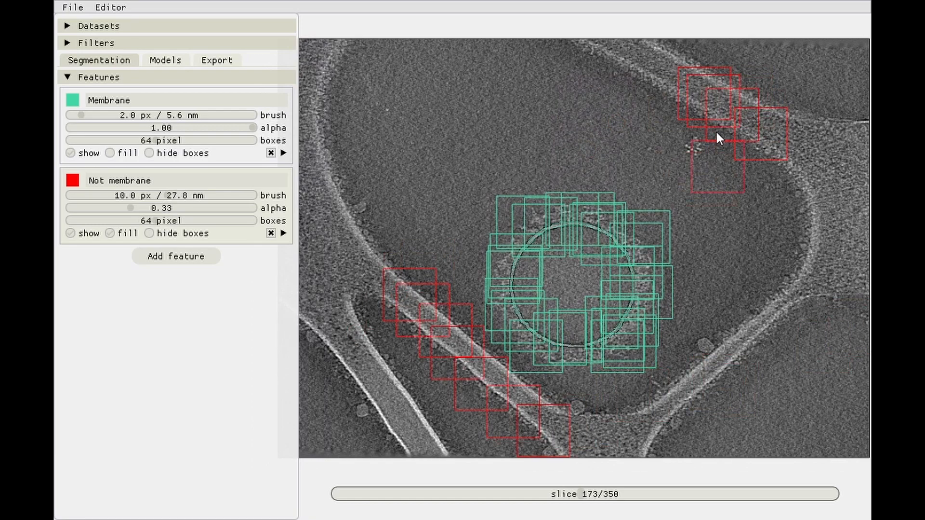
drag(371, 223, 385, 184)
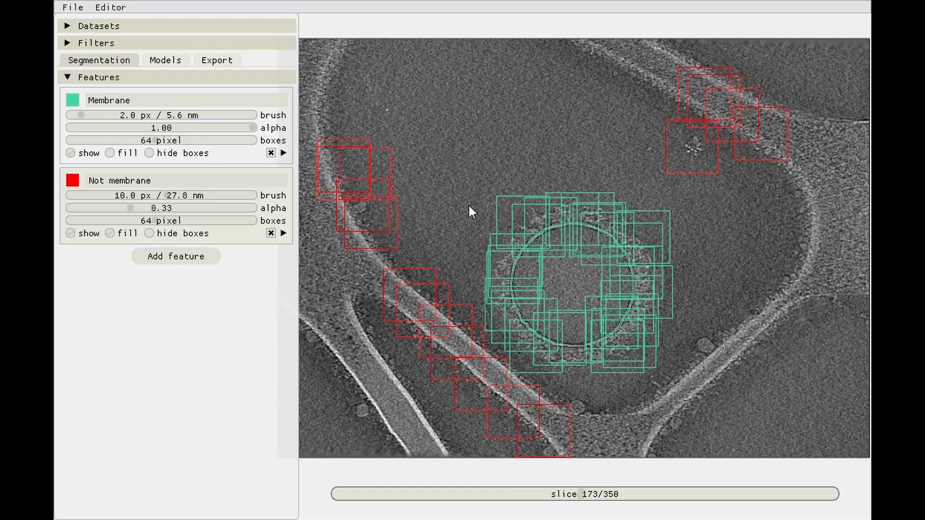
drag(628, 142, 456, 120)
Step: Go to slice 99 and scatter 64-pixel Not membrane boxes across the image
mouse_move(581, 494)
mouse_down()
mouse_move(450, 499)
mouse_move(475, 499)
mouse_up()
drag(628, 378, 718, 208)
mouse_move(483, 85)
mouse_down()
mouse_move(428, 290)
mouse_move(742, 355)
mouse_move(709, 129)
mouse_move(629, 204)
mouse_move(609, 201)
mouse_up()
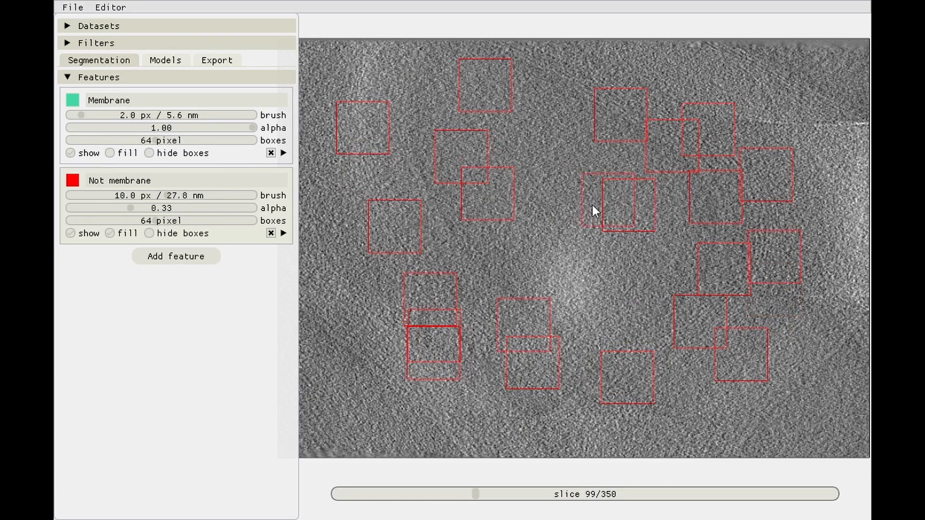
Step: Review the active slices and box counts of the Not membrane and Membrane features
click(286, 233)
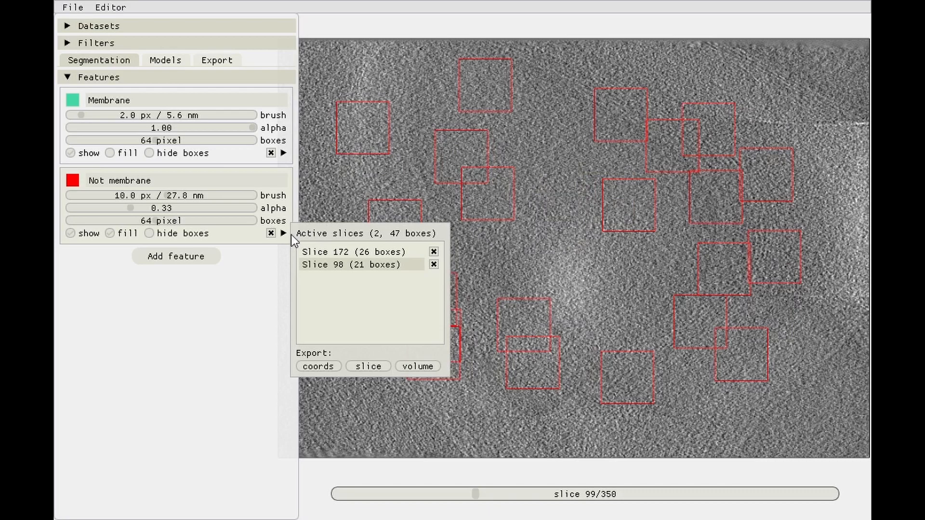
click(283, 152)
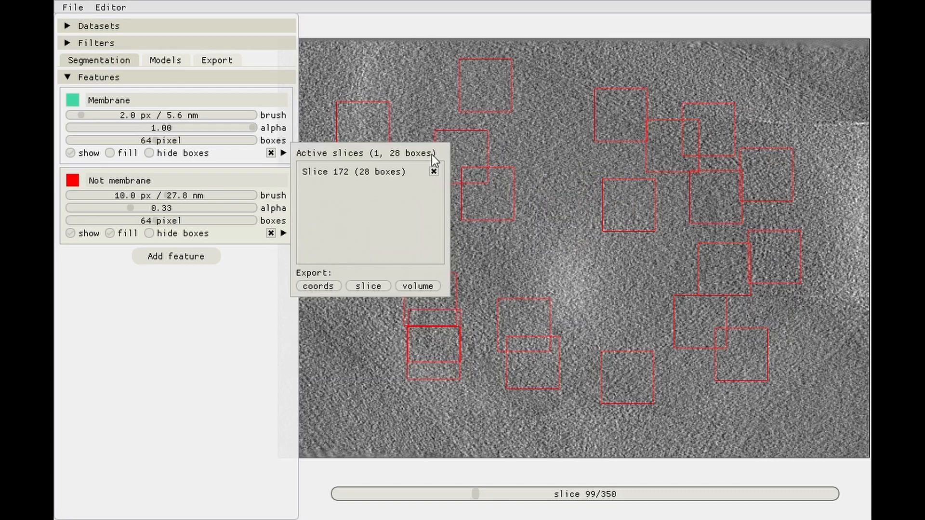
click(598, 221)
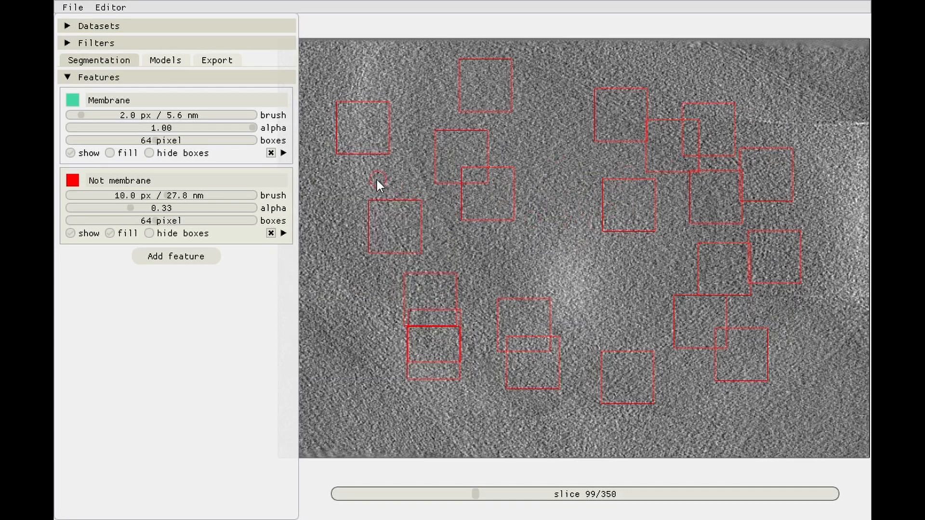
Step: Check the Membrane feature's active slices and jump to its annotated slice 173
click(283, 153)
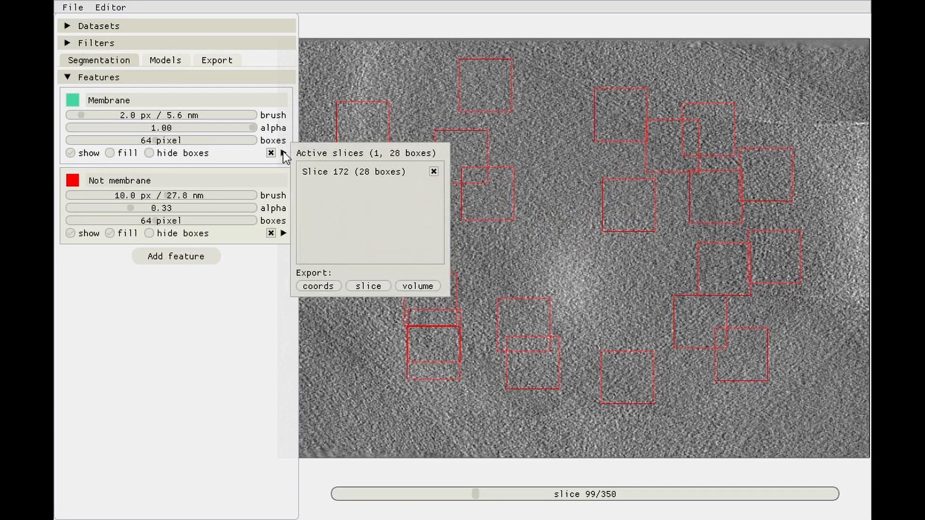
click(351, 173)
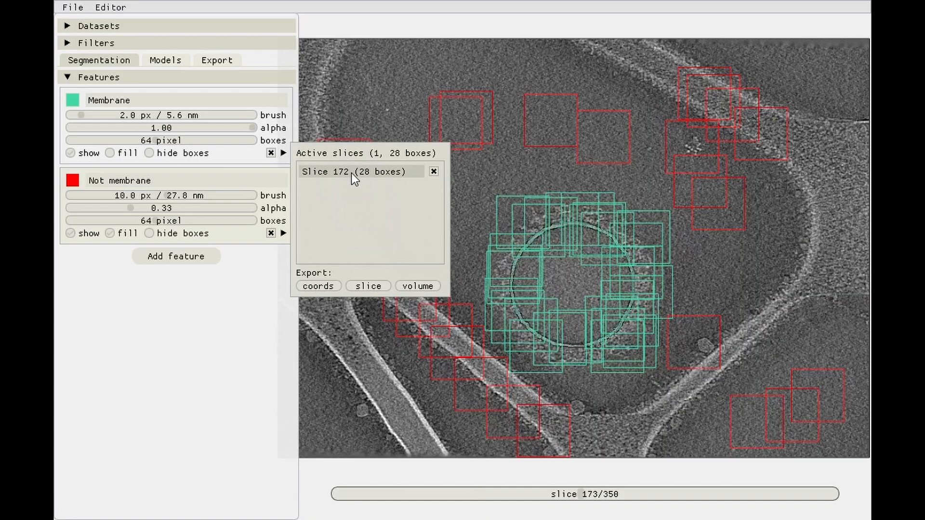
click(541, 183)
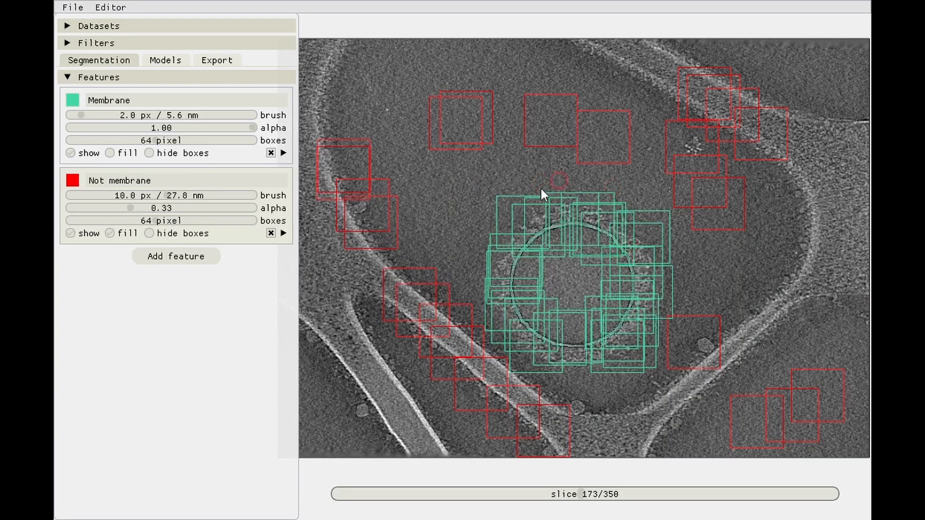
Step: Fill the Membrane annotation and hide the boxes of both the Membrane and Not membrane features
click(110, 153)
click(149, 234)
click(284, 233)
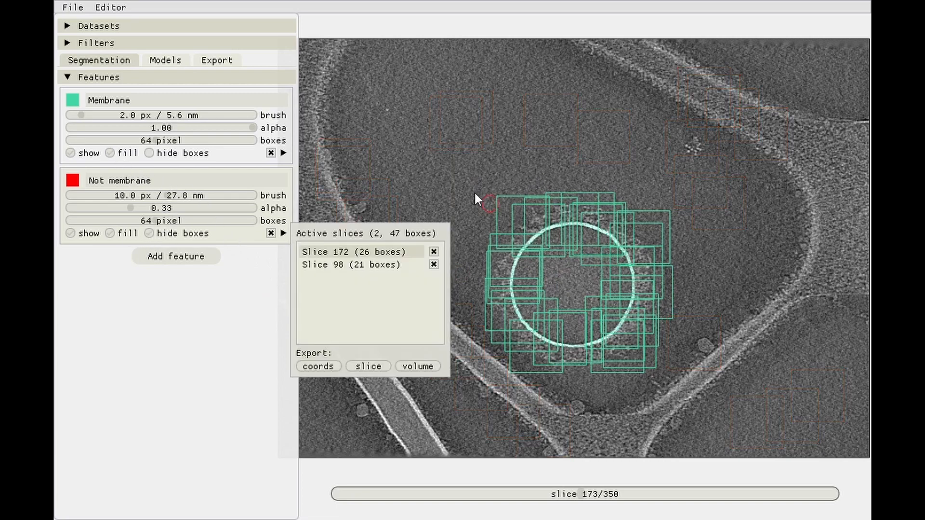
click(166, 151)
click(149, 153)
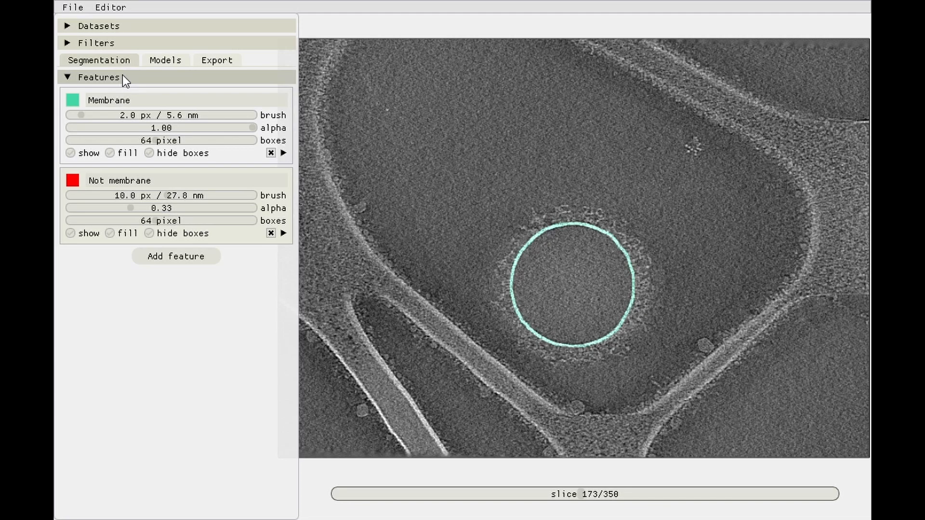
Step: Start a training set with Membrane as the positive feature and Not membrane as the negative one
click(165, 64)
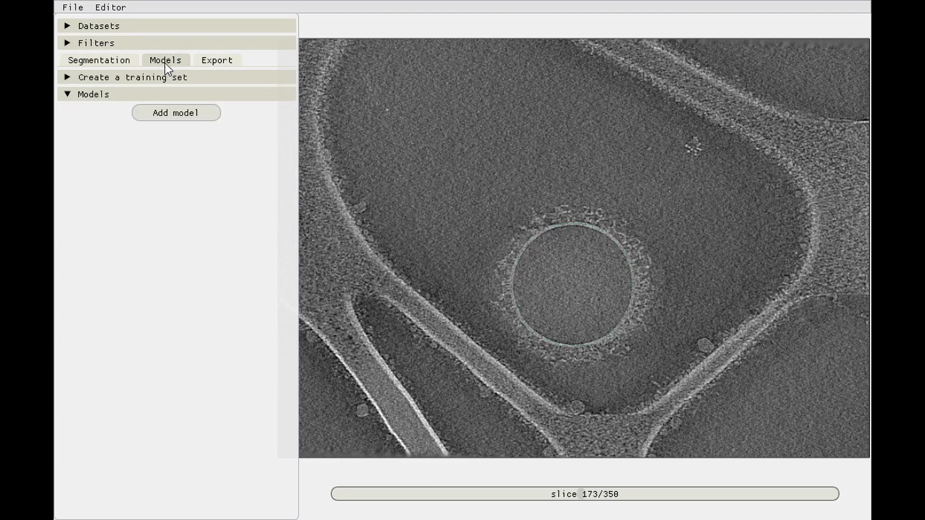
click(67, 93)
click(67, 77)
click(125, 105)
click(157, 104)
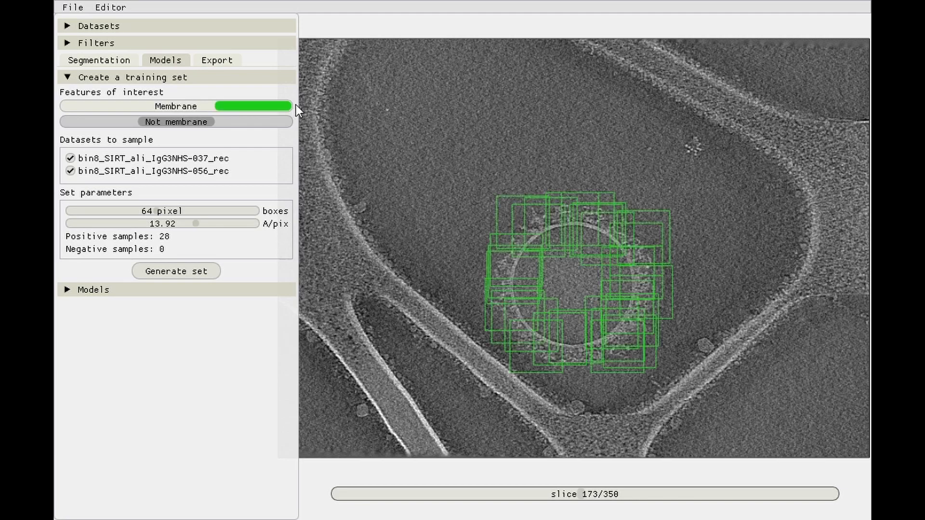
click(184, 122)
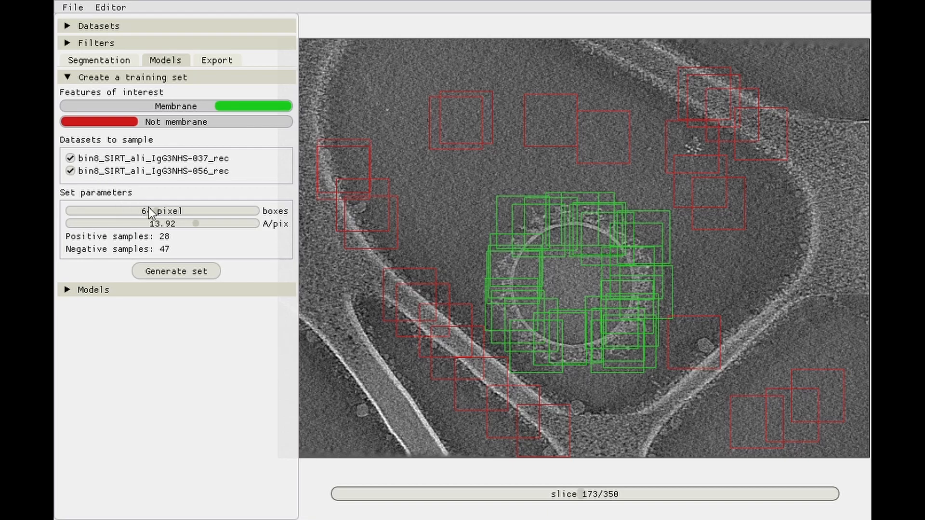
Step: Set the training set's box size to 64 pixels and check the loaded datasets
mouse_move(148, 213)
mouse_down()
mouse_move(216, 212)
mouse_move(163, 214)
mouse_up()
double_click(160, 213)
text(64)
key(Return)
click(80, 28)
click(74, 28)
Step: Add a UNet deep model for Membrane and train it on the 64_13.92 training set for 25 epochs
click(68, 78)
click(72, 96)
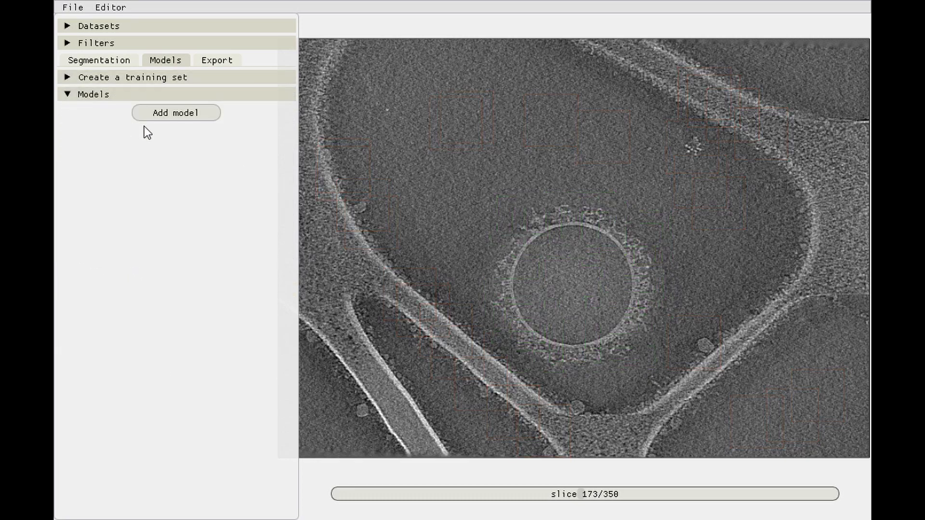
click(156, 118)
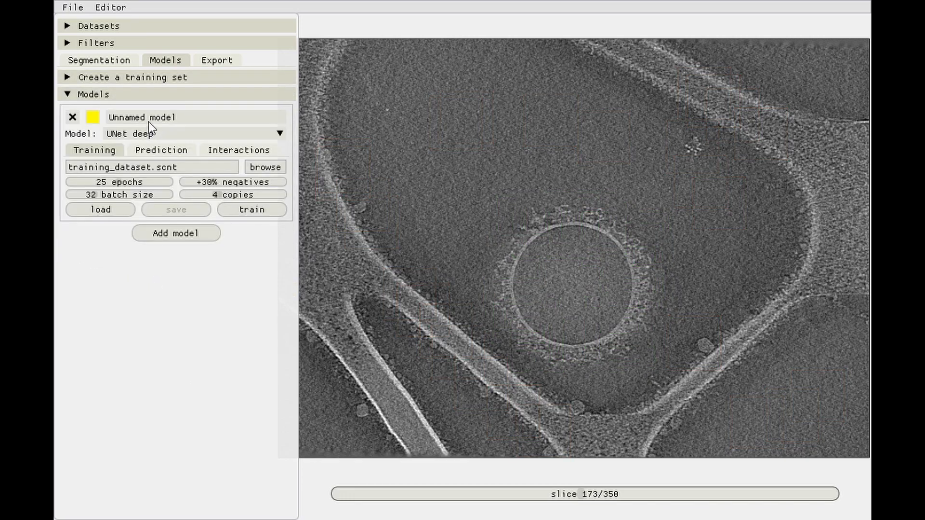
double_click(166, 121)
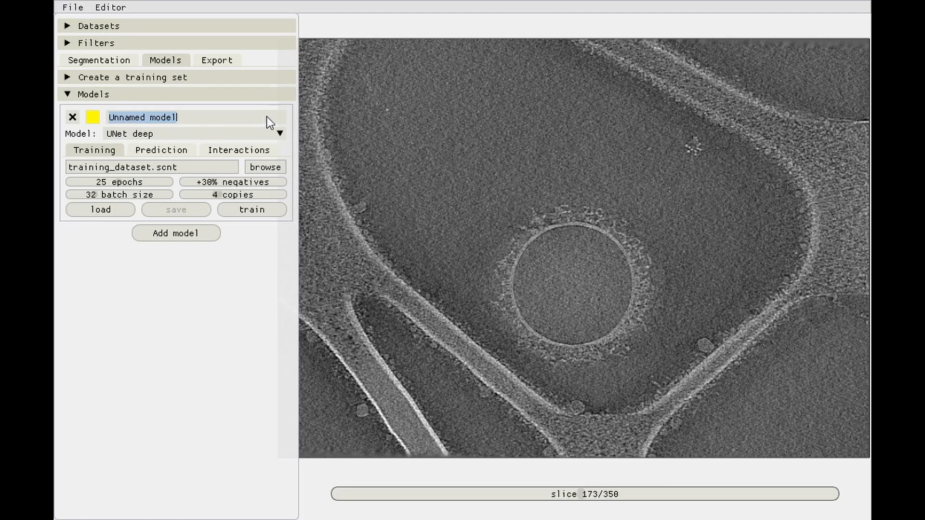
click(169, 117)
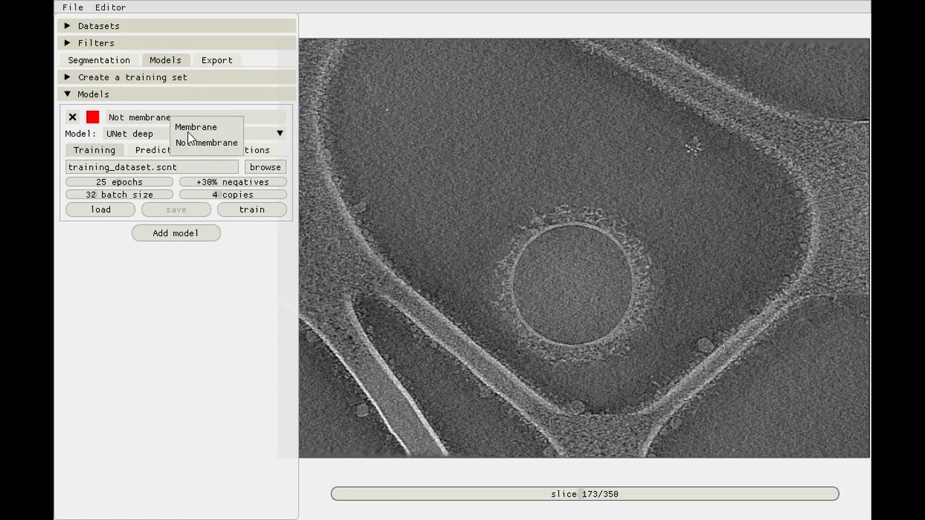
click(187, 128)
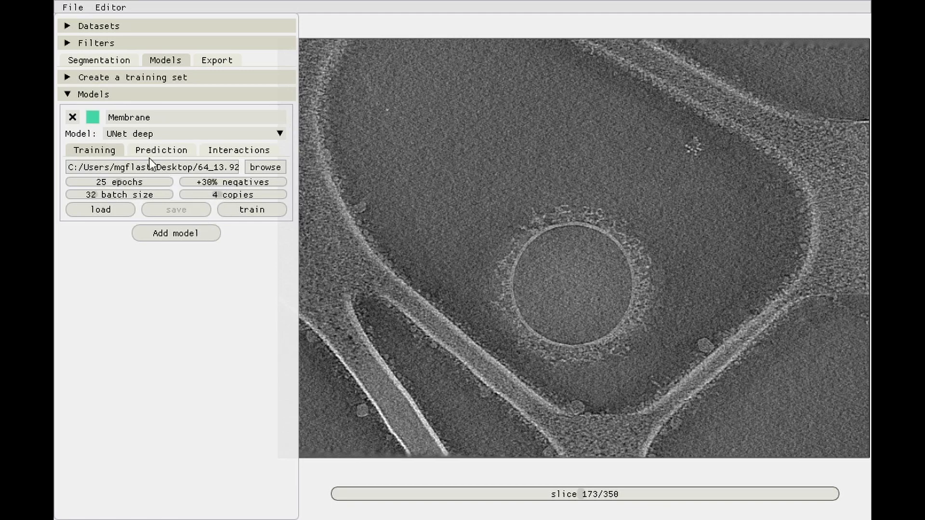
click(247, 214)
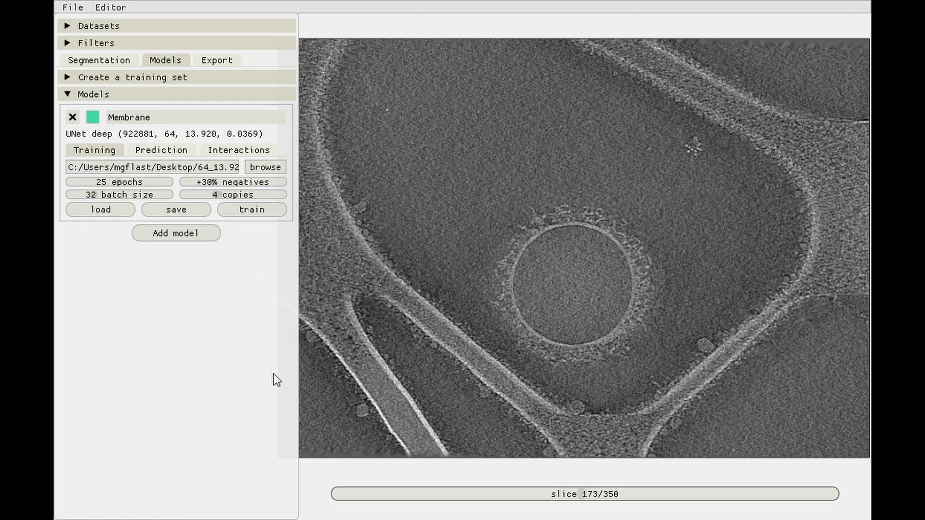
Step: Examine the Membrane model's prediction on the slices around slice 165
drag(447, 304, 460, 297)
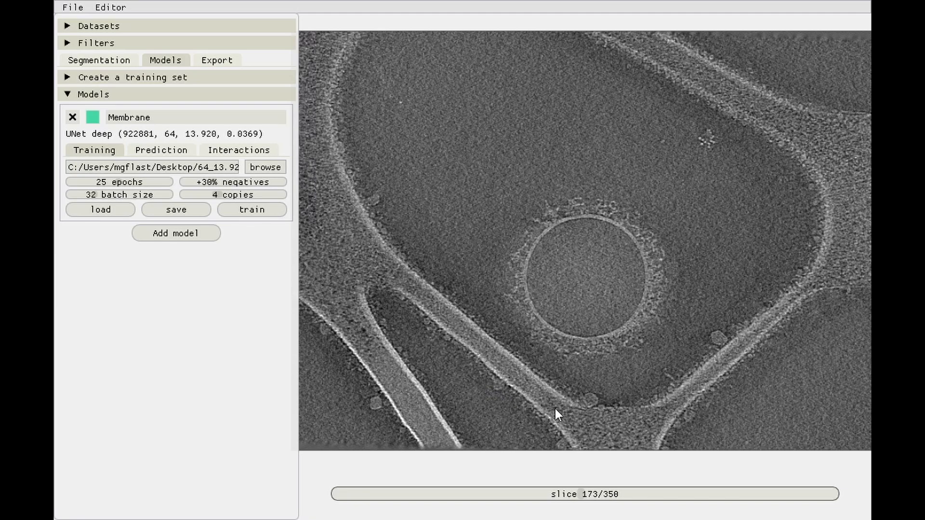
drag(578, 294, 566, 306)
scroll(571, 299, down, 5)
scroll(567, 311, down, 10)
scroll(549, 307, up, 9)
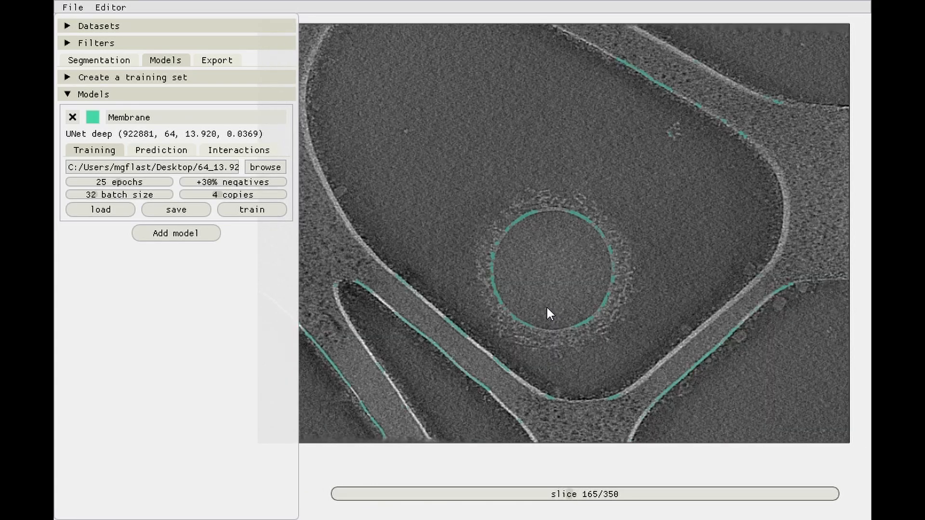
scroll(334, 257, up, 3)
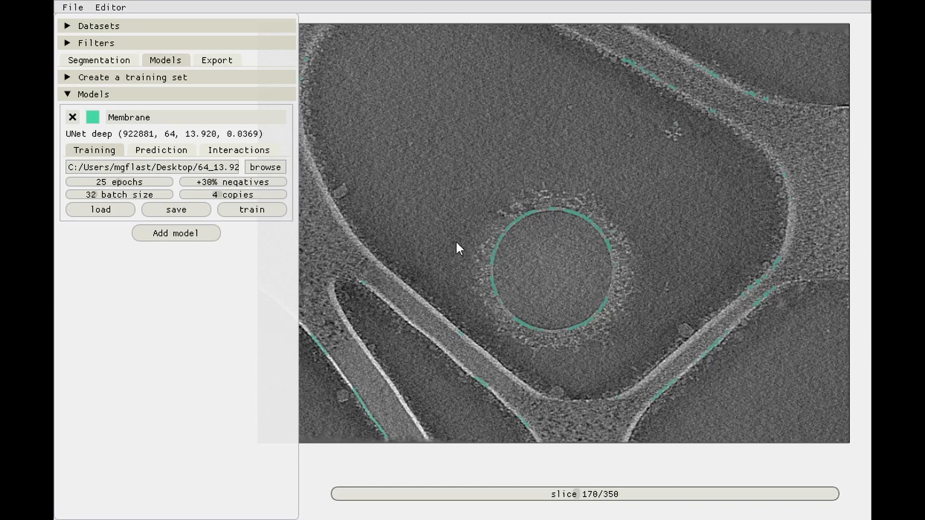
Step: Set the Membrane prediction's alpha to 1.00 and its threshold to 0.36
click(147, 152)
drag(193, 166, 286, 166)
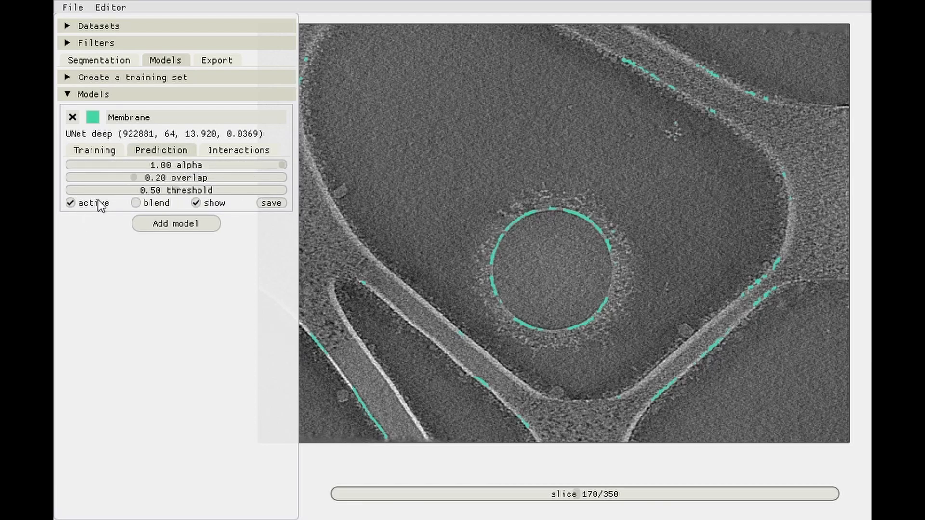
drag(180, 191, 146, 194)
Step: Compare the Membrane prediction on the vesicle and carbon film edges across slices 98 to 173
drag(418, 204, 452, 197)
scroll(452, 197, down, 5)
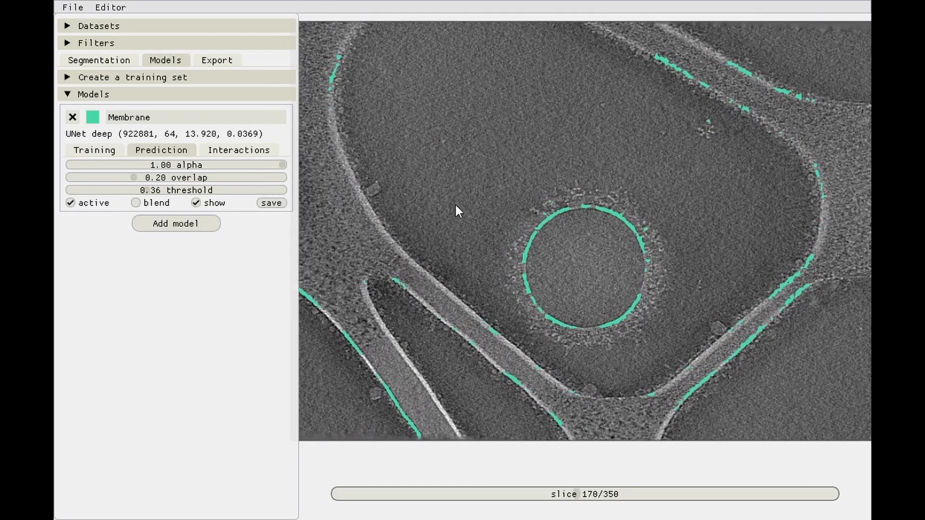
scroll(743, 79, up, 4)
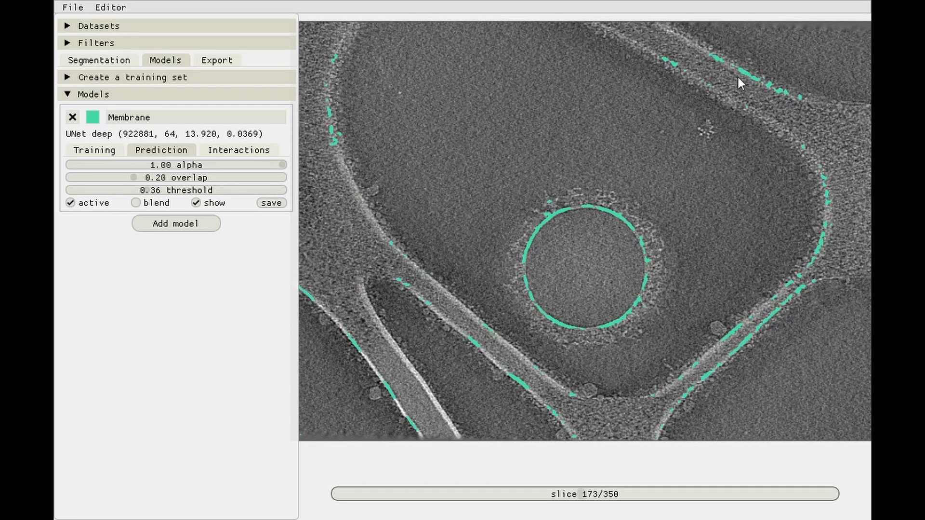
click(474, 496)
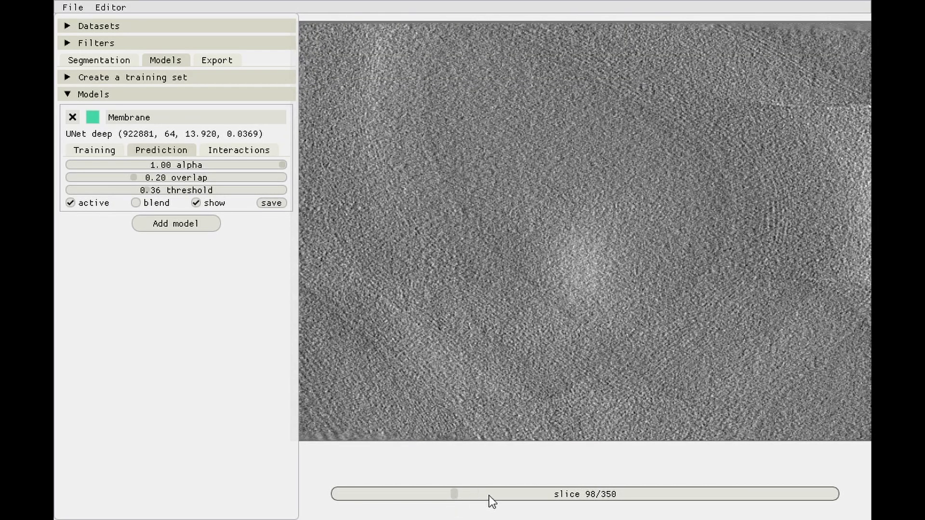
scroll(487, 496, down, 20)
scroll(568, 495, up, 20)
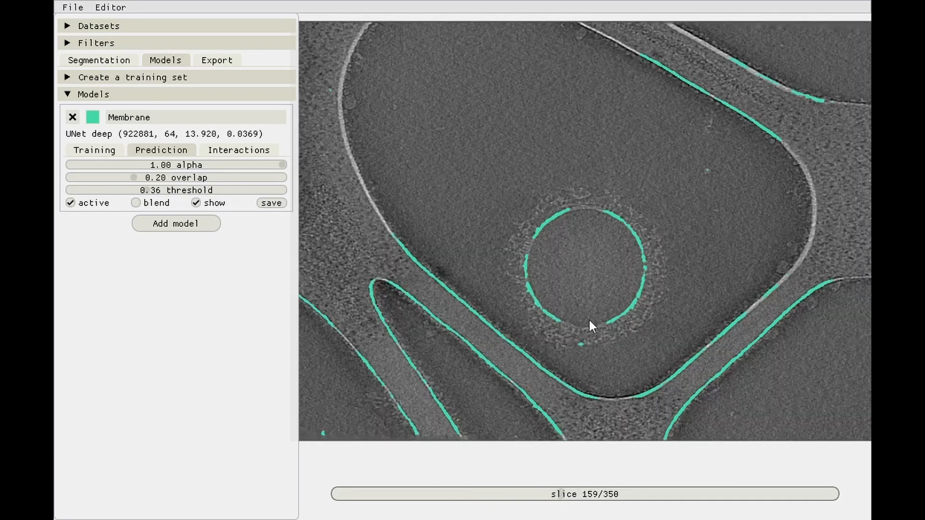
drag(590, 334, 576, 341)
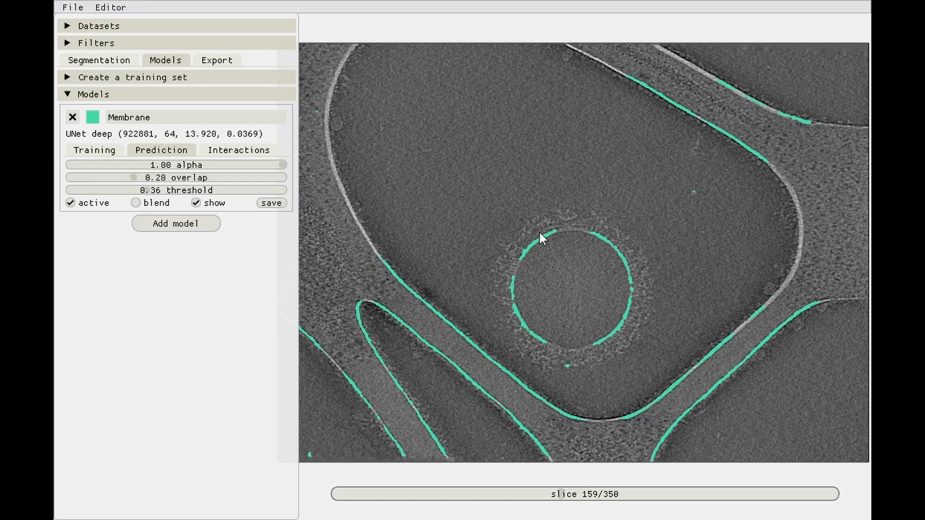
drag(554, 265, 550, 285)
Step: Try prediction overlaps of 0.41 and 0.00 and compare the Membrane segmentation across nearby slices
drag(164, 181, 262, 188)
drag(475, 328, 475, 325)
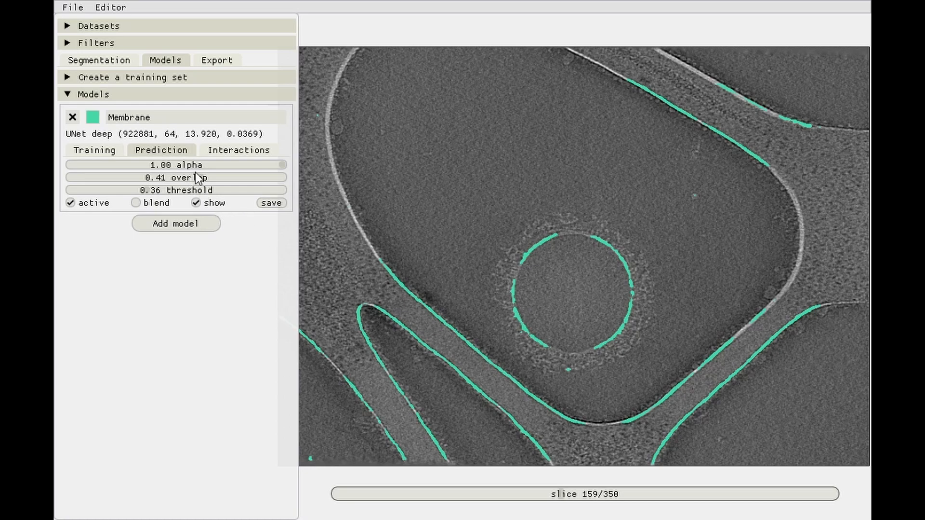
drag(214, 177, 68, 177)
scroll(549, 301, down, 8)
scroll(540, 298, up, 11)
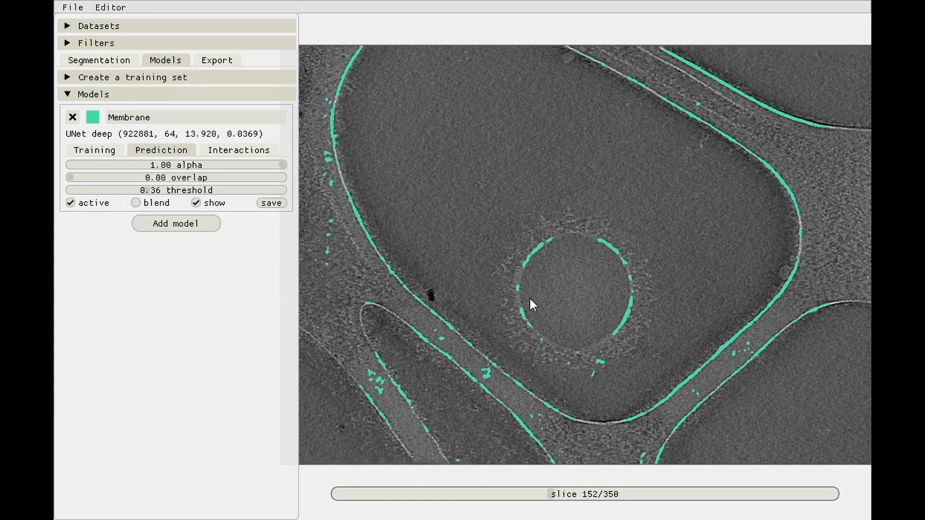
Step: Try prediction overlaps of 0.67 and 0.95 for the Membrane model around slice 169
drag(183, 178, 460, 182)
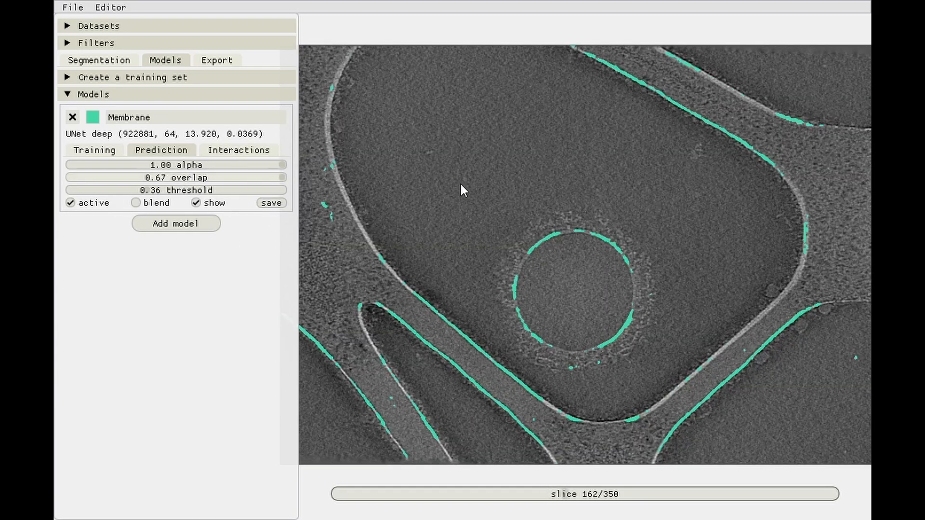
scroll(549, 284, up, 7)
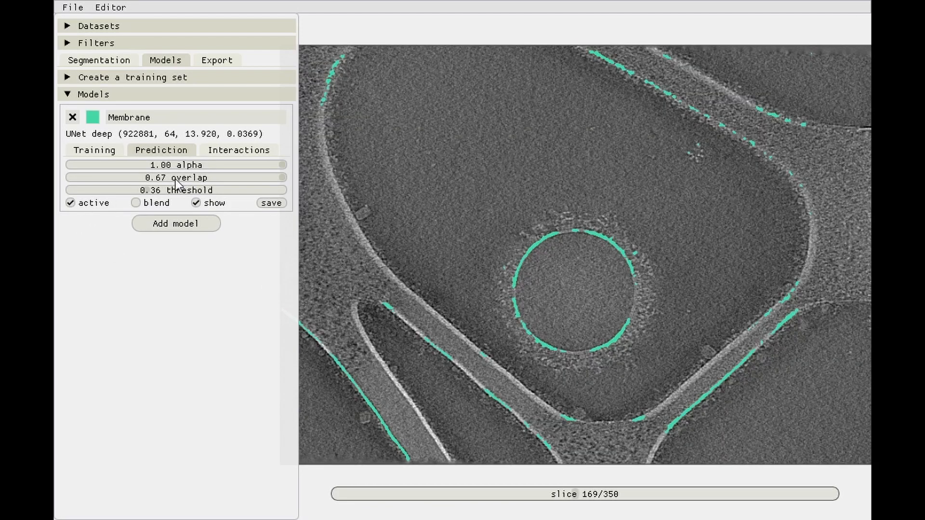
ctrl+click(175, 179)
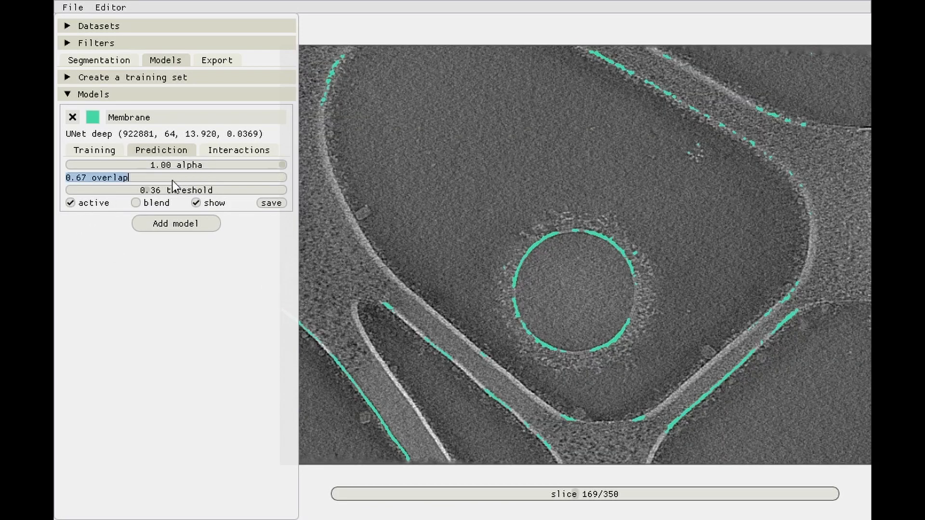
text(0.95)
key(Return)
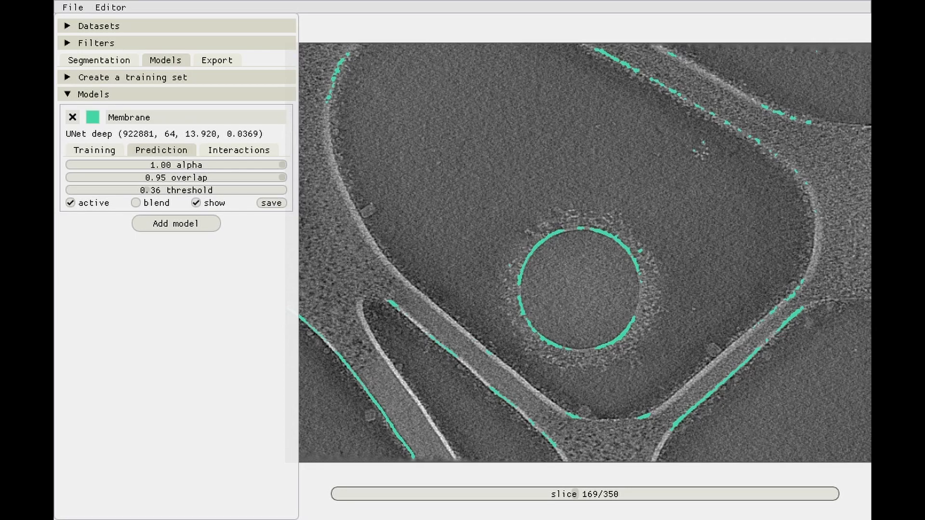
Step: Go to slice 171 and set the Membrane prediction's overlap to 0.00
scroll(585, 252, down, 1)
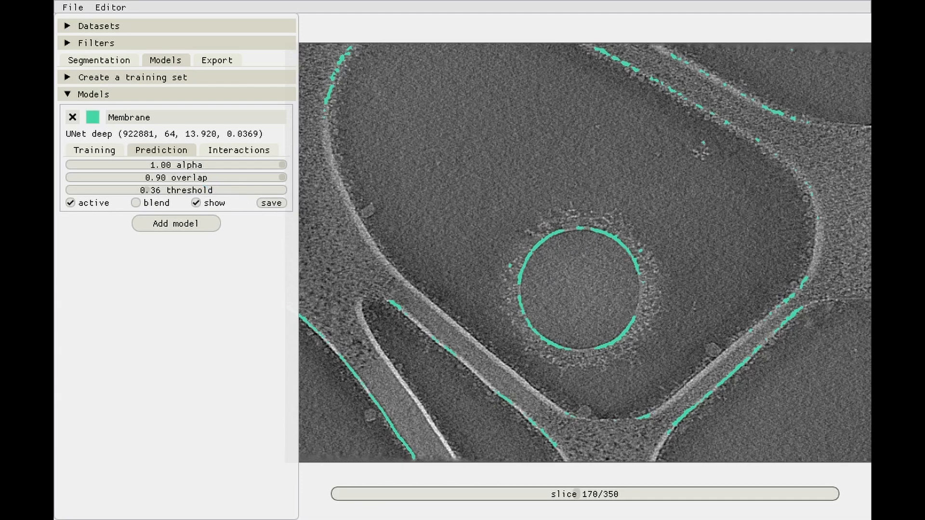
scroll(585, 252, down, 1)
drag(157, 179, 68, 183)
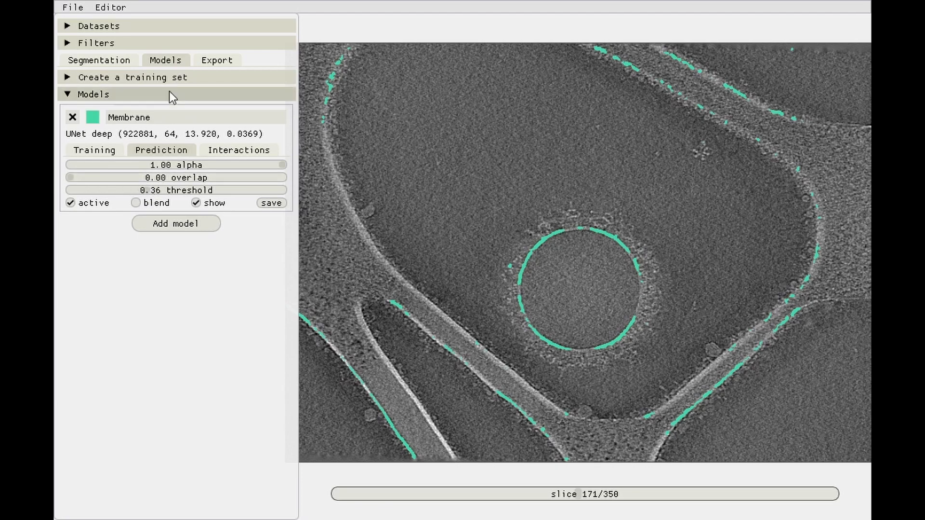
Step: Enable cropping, restrict the processed area to a square around the round vesicle, and go to slice 162
click(76, 45)
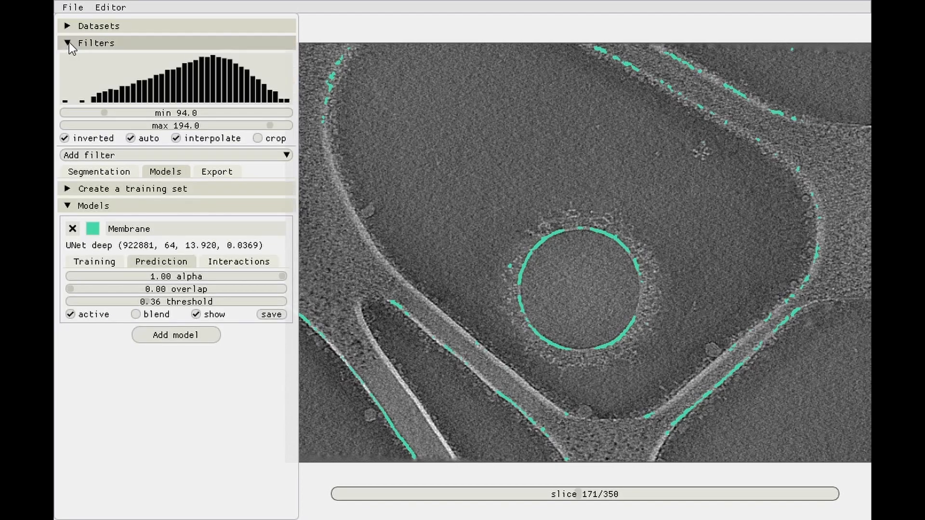
click(259, 139)
drag(346, 82, 463, 160)
drag(766, 374, 660, 348)
scroll(659, 347, up, 4)
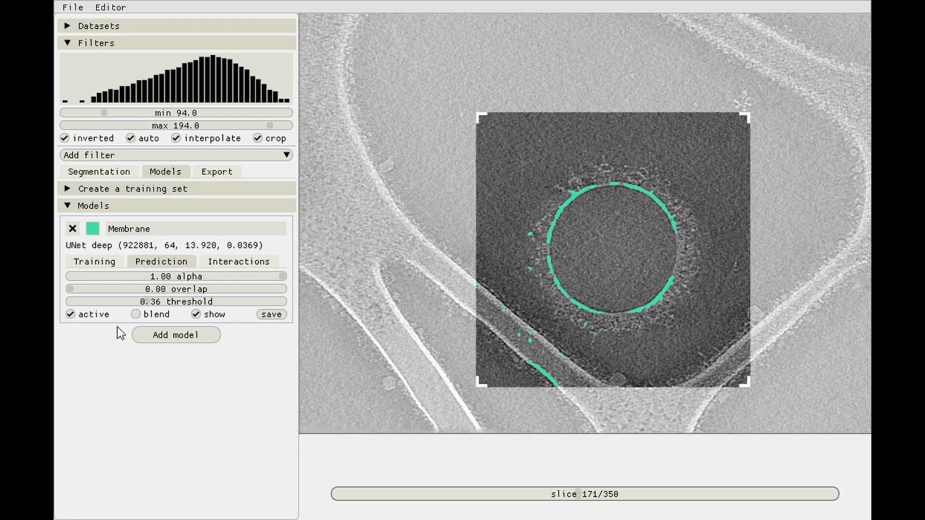
mouse_move(587, 497)
mouse_down()
mouse_move(669, 489)
mouse_move(549, 492)
mouse_move(570, 492)
mouse_up()
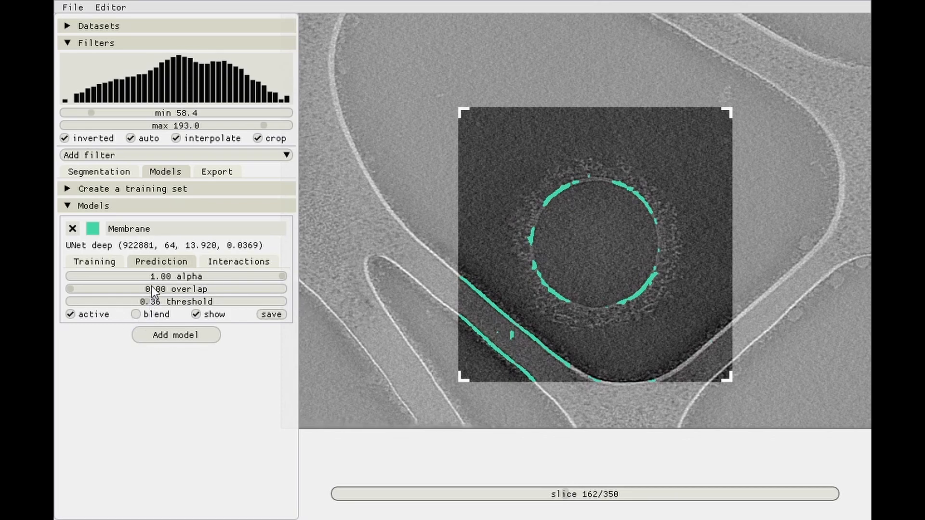
Step: View the Membrane model's interaction options and select both the 037 and 056 datasets for volume export
click(234, 263)
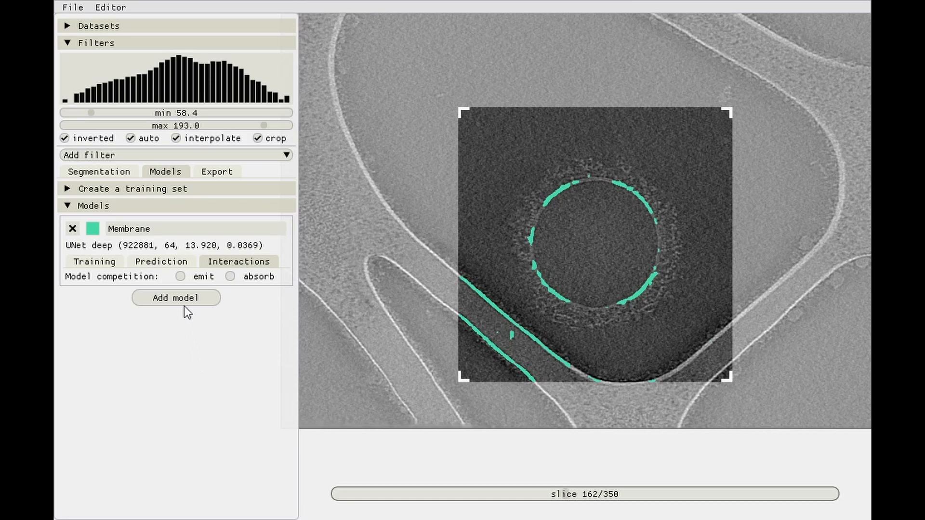
click(77, 206)
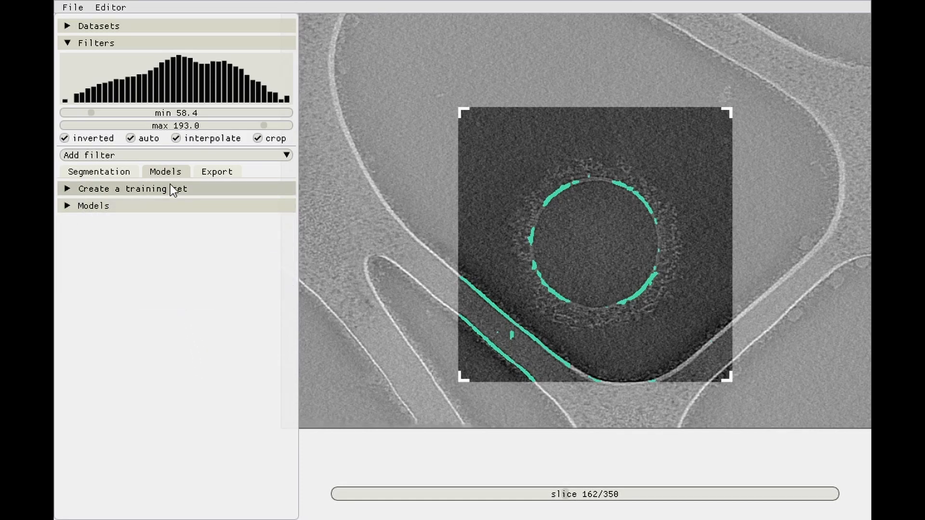
click(208, 174)
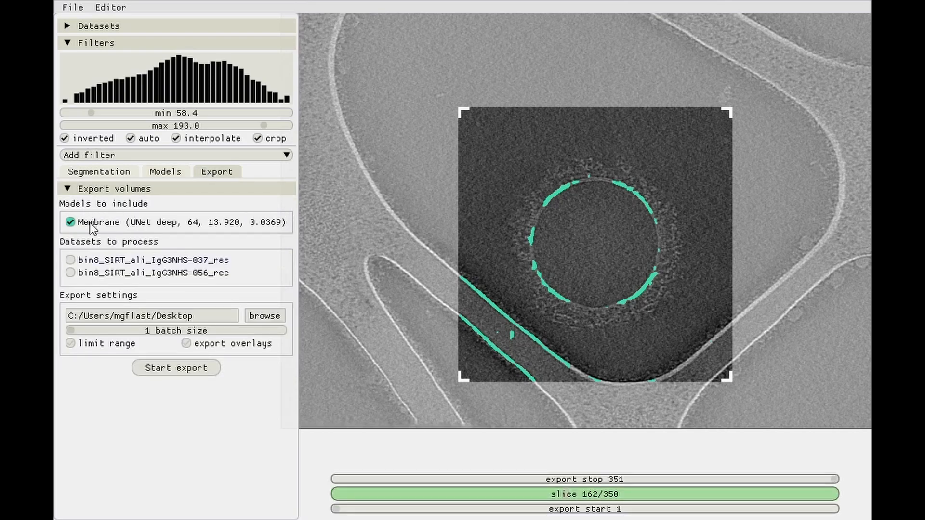
click(92, 260)
click(87, 275)
scroll(540, 219, down, 3)
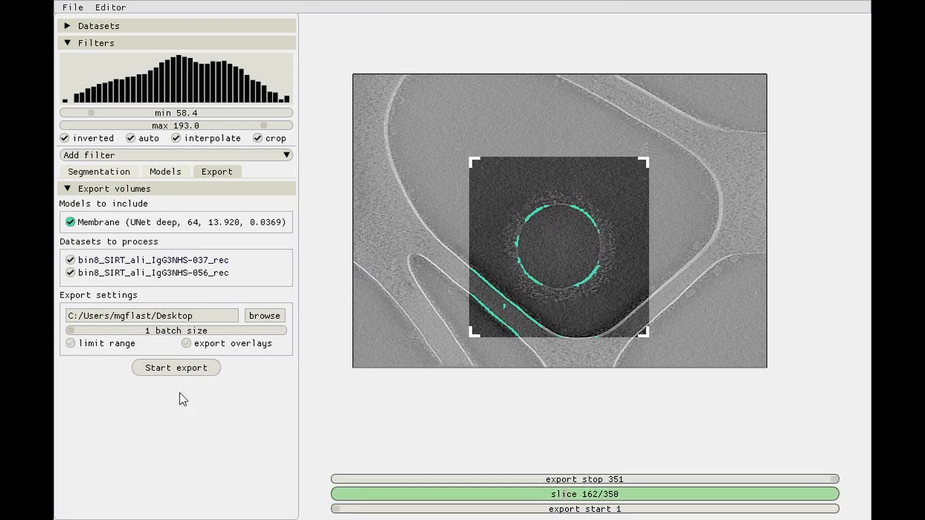
Step: Set the 037 dataset's export start to 137 and export stop to 221, and go to slice 180
click(74, 344)
click(75, 343)
scroll(603, 343, up, 2)
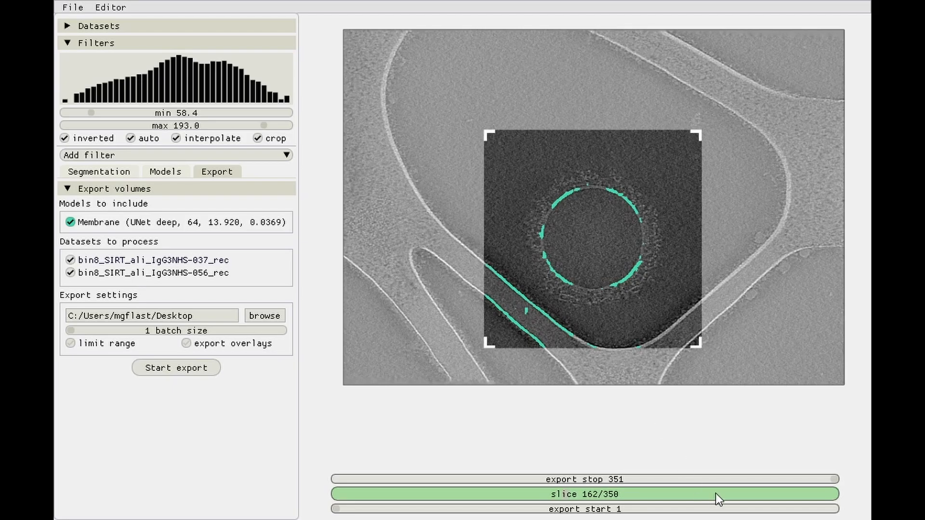
drag(727, 479, 652, 493)
drag(533, 511, 438, 498)
drag(492, 501, 603, 491)
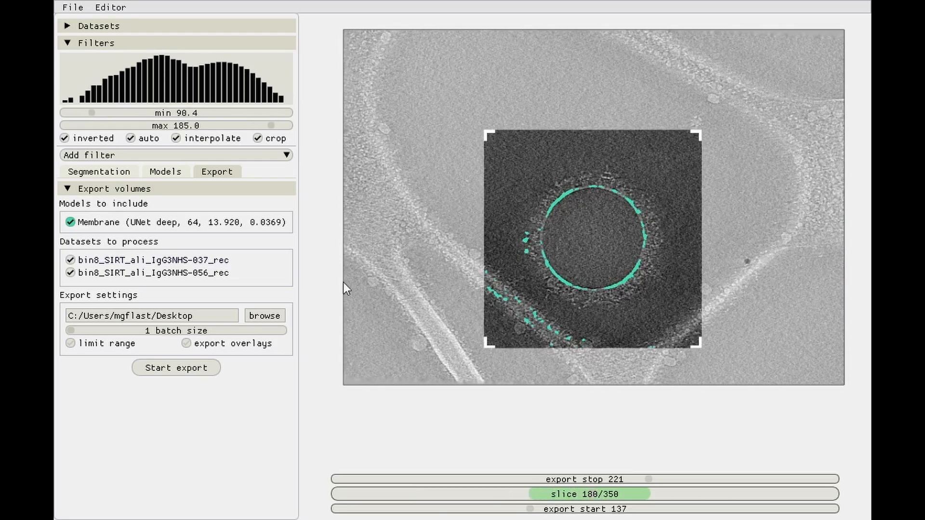
Step: Open the 056 dataset and set its export start to 148 and export stop to 233
click(71, 41)
click(73, 26)
click(93, 60)
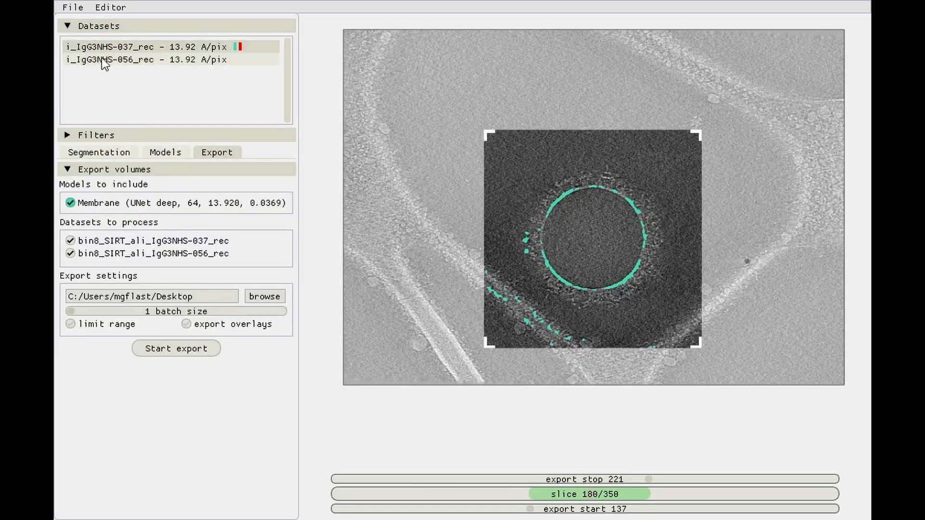
drag(683, 481, 667, 481)
click(549, 510)
mouse_move(550, 514)
mouse_down()
mouse_move(521, 515)
mouse_move(553, 515)
mouse_up()
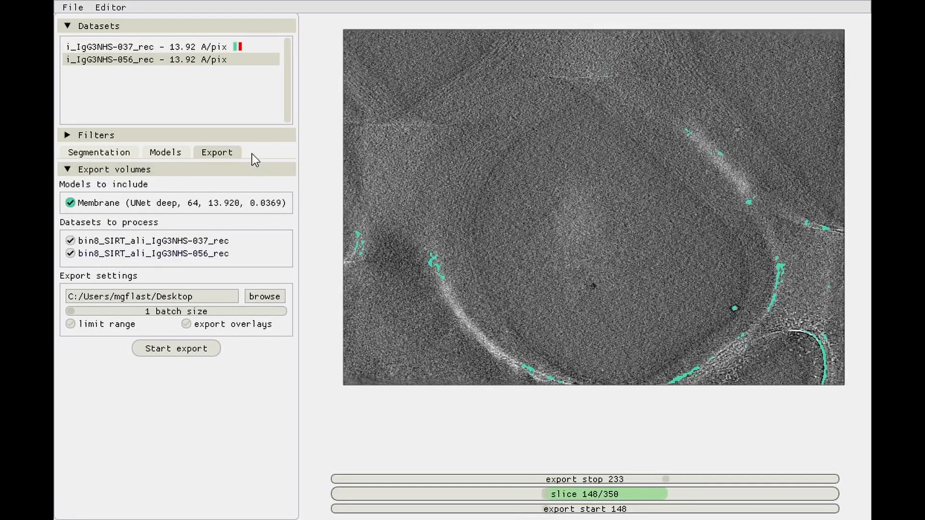
Step: Enable cropping for the 056 dataset and, at slice 179, restrict the processed area to a near-square around the round vesicle
click(93, 136)
click(268, 230)
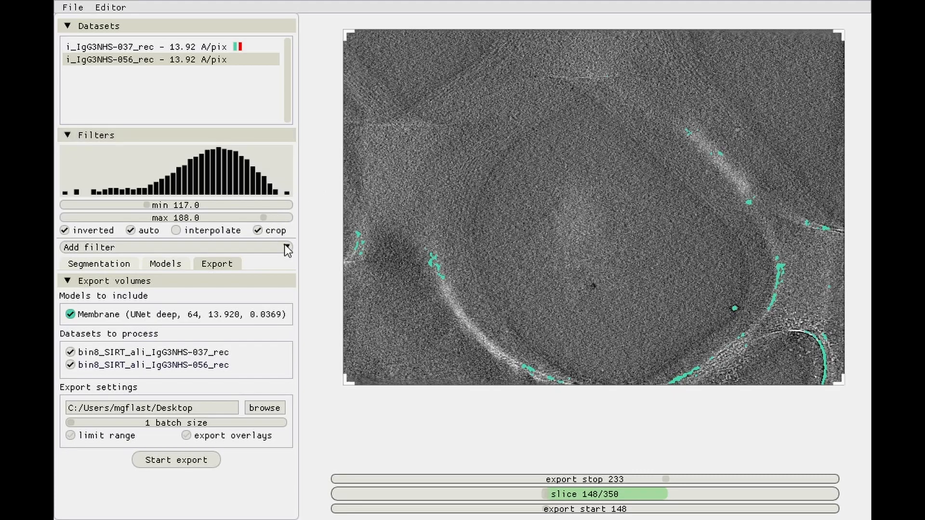
click(589, 495)
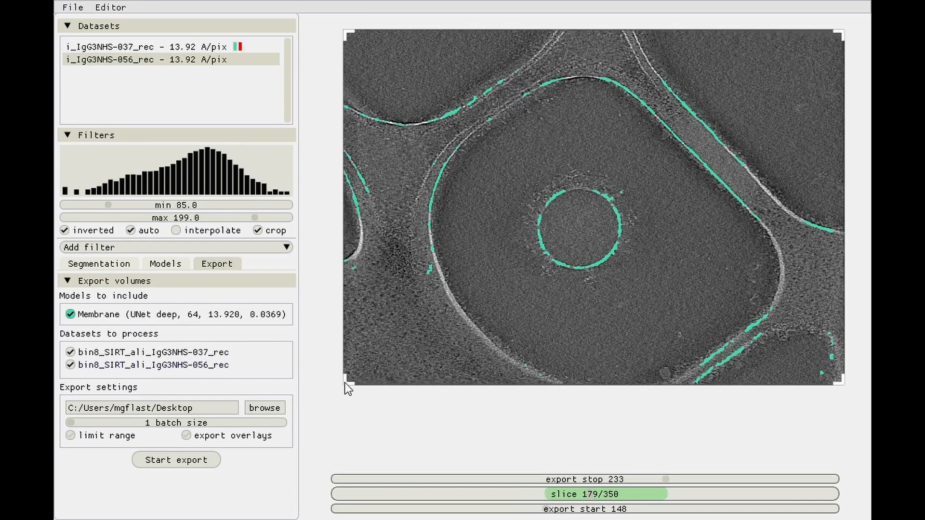
drag(345, 382, 480, 304)
drag(837, 34, 661, 130)
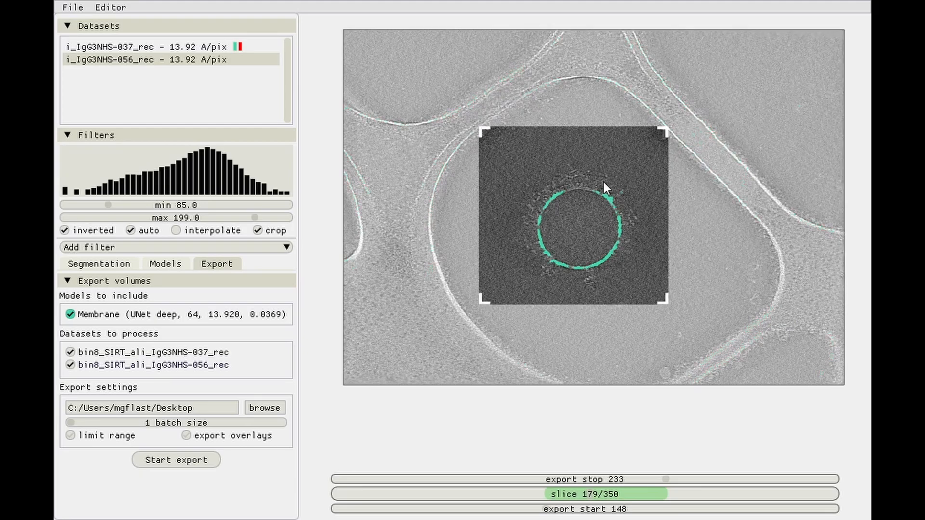
drag(582, 201, 595, 213)
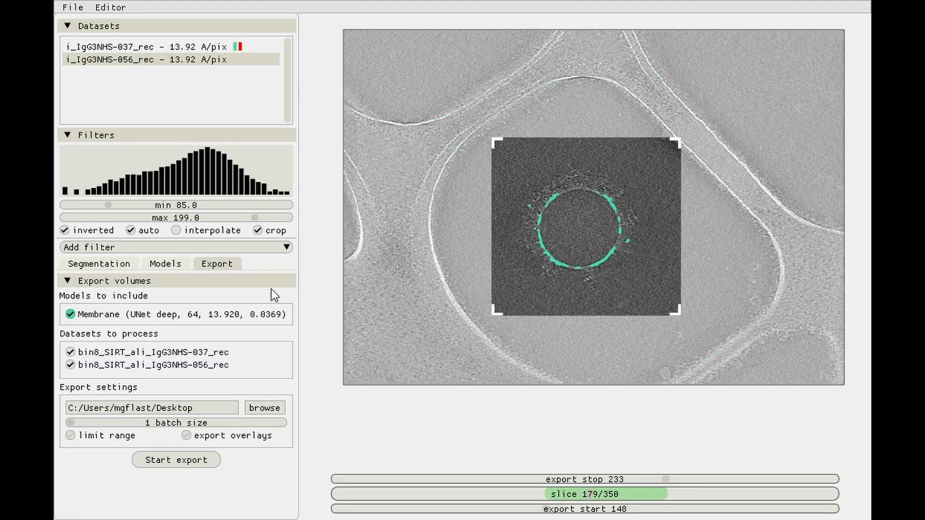
Step: Collapse the filter and dataset settings and start exporting the Membrane segmentations of both datasets
click(72, 137)
click(67, 26)
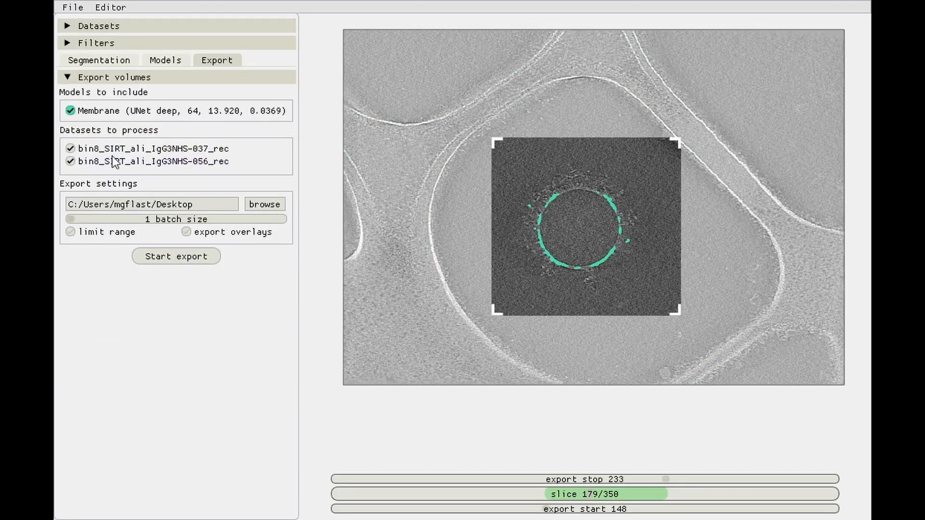
click(182, 261)
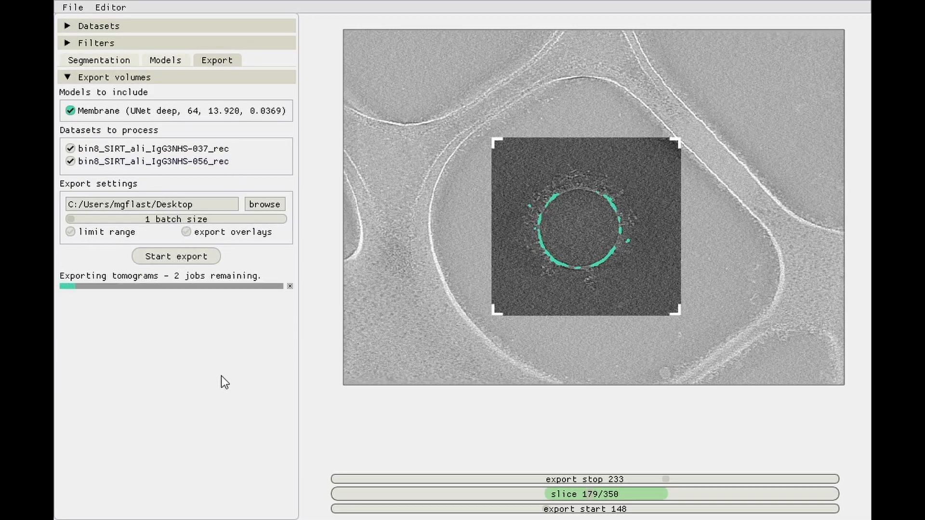